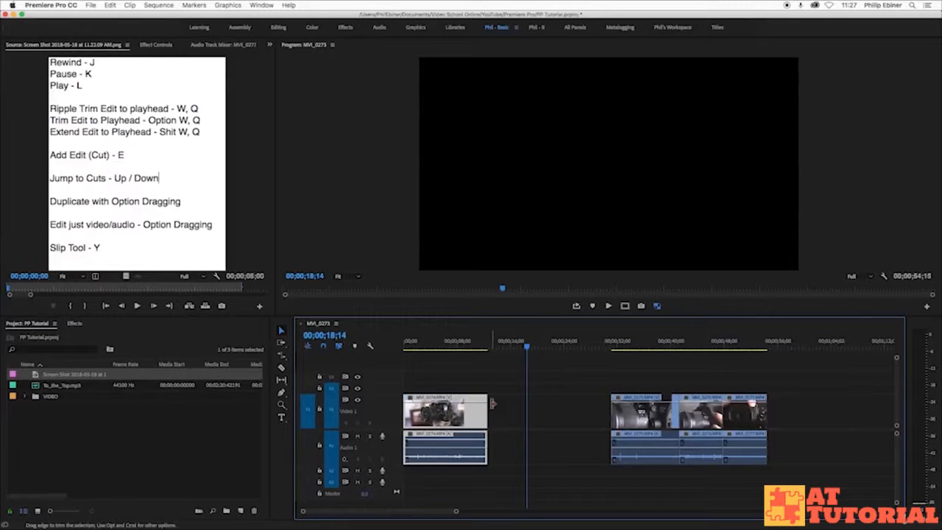
- Extend the first clip's end to the playhead at 00;00;18;14, and shift all clips about 4 seconds away from the sequence start
{"action": "key", "text": "shift+q"}
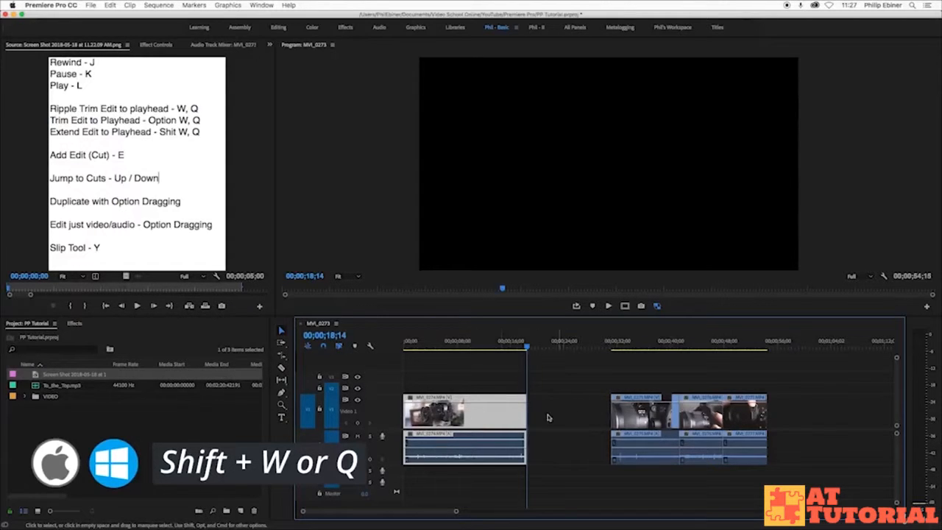
{"action": "left_click_drag", "start_coordinate": [483, 379], "coordinate": [794, 439]}
{"action": "left_click_drag", "start_coordinate": [492, 417], "coordinate": [518, 416]}
- Extend the first clip's beginning back to the playhead at 00;00;00;00
{"action": "left_click", "coordinate": [405, 342]}
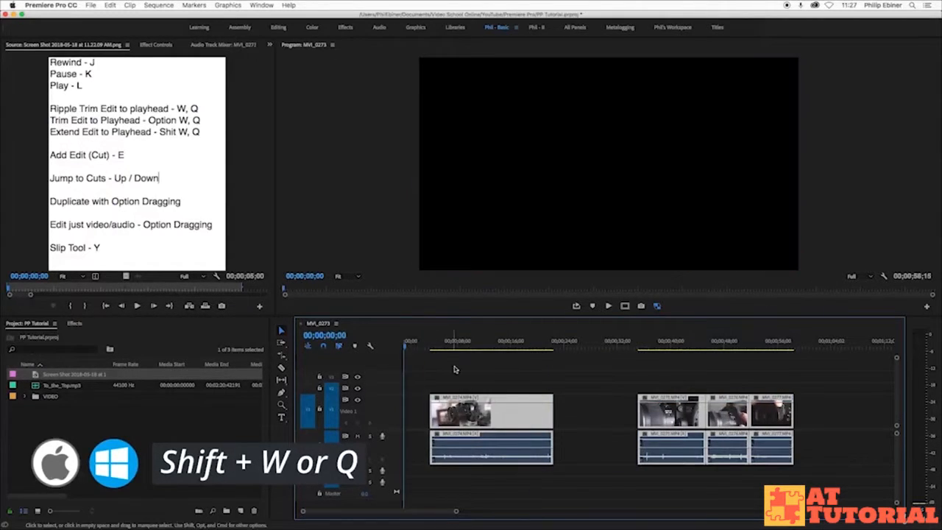
{"action": "left_click", "coordinate": [446, 370]}
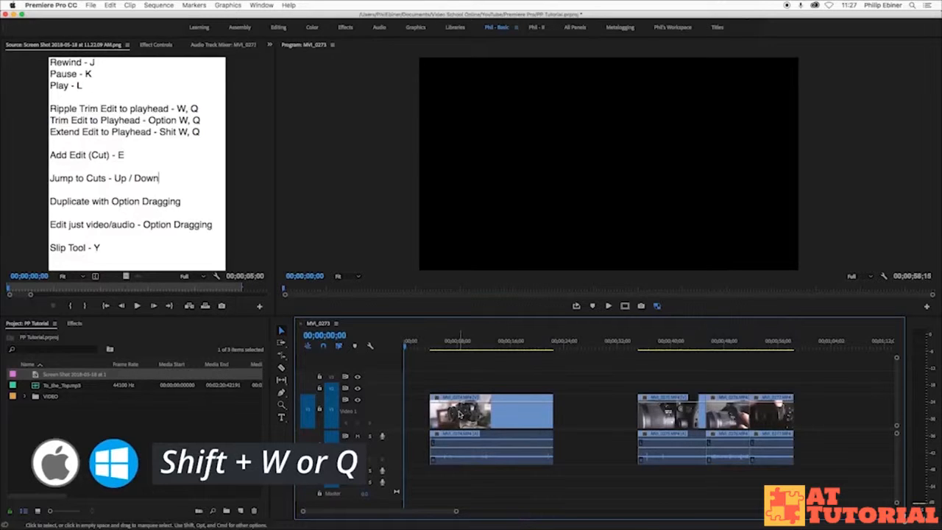
{"action": "key", "text": "shift+w"}
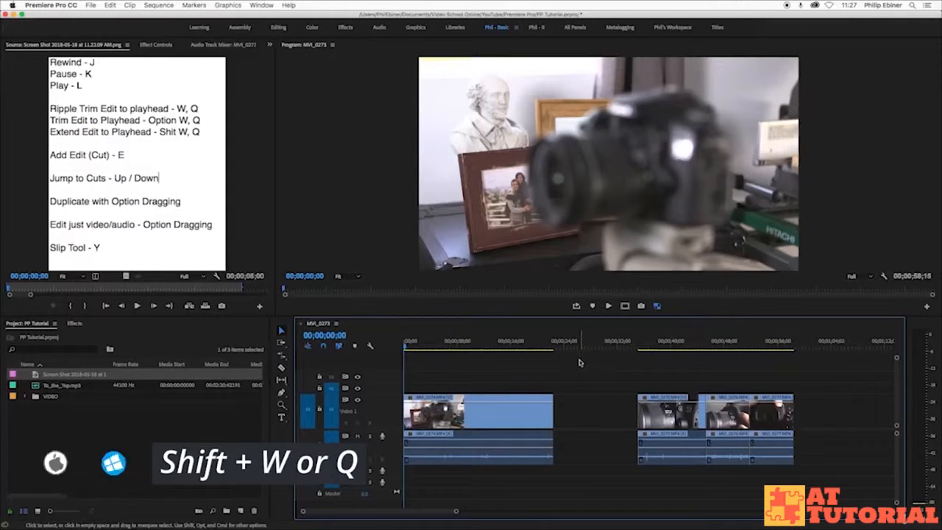
{"action": "mouse_move", "coordinate": [405, 411]}
{"action": "left_mouse_down"}
{"action": "mouse_move", "coordinate": [434, 415]}
{"action": "mouse_move", "coordinate": [405, 414]}
{"action": "left_mouse_up"}
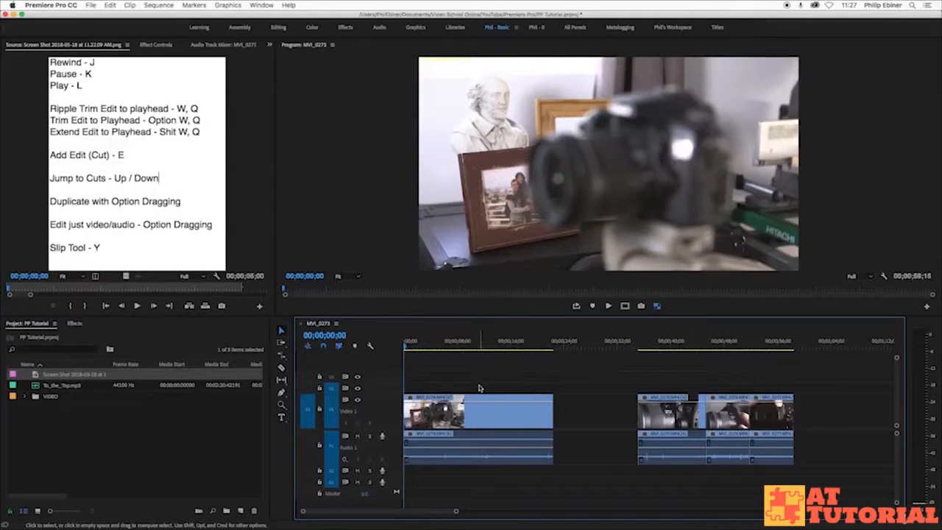
- Ripple trim the first clip's end to the playhead at 00;00;06;00, and close the gap before the following clips
{"action": "left_click", "coordinate": [445, 349]}
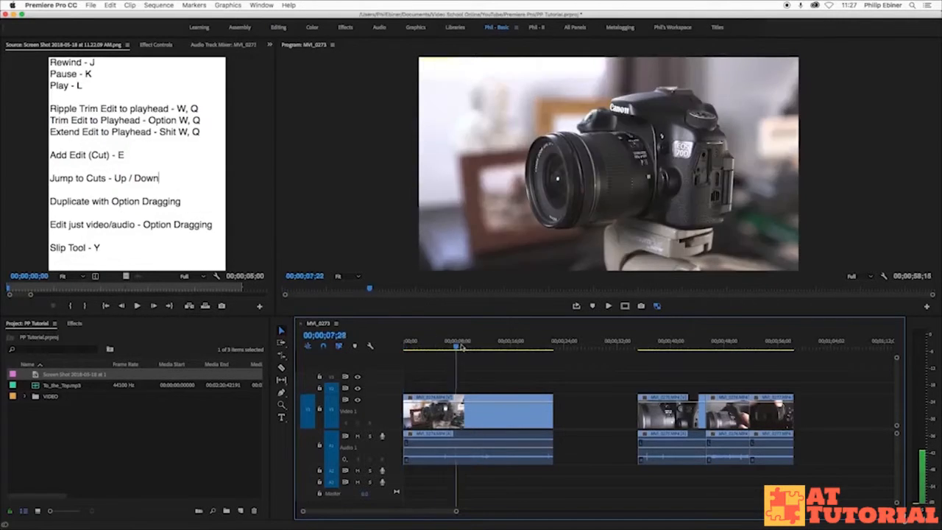
{"action": "key", "text": "w"}
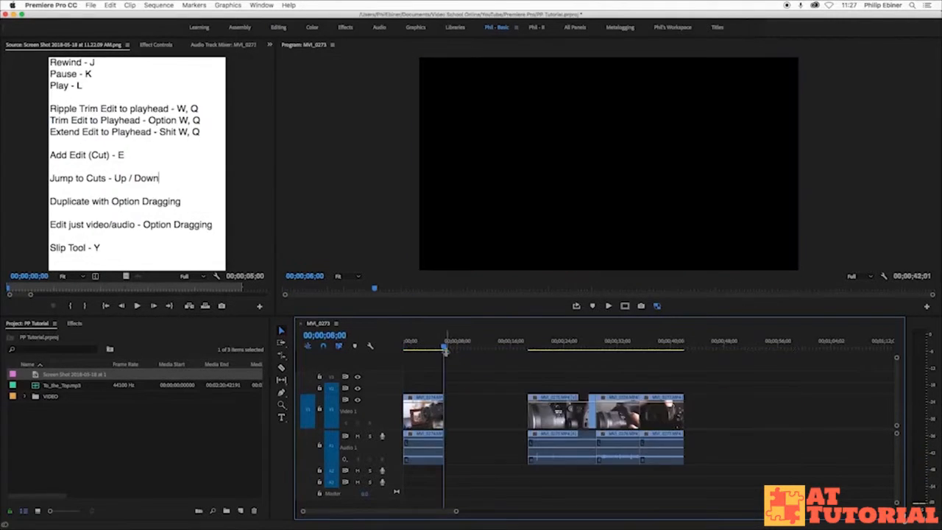
{"action": "left_click", "coordinate": [476, 413]}
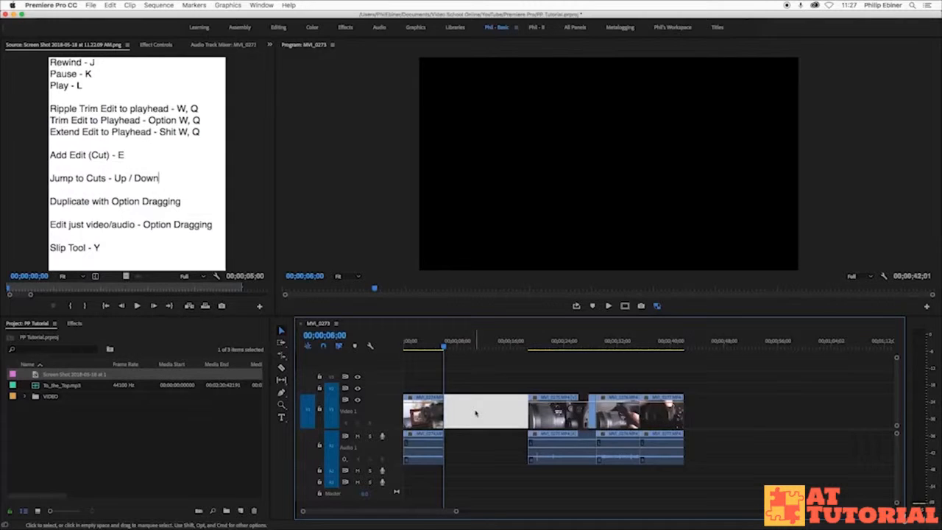
{"action": "key", "text": "Delete"}
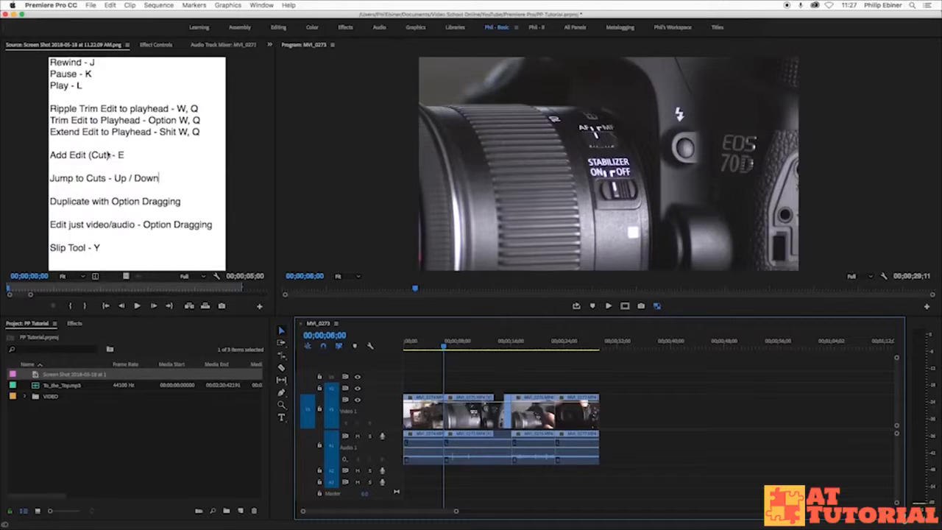
- Play through the second clip while adding several cuts at the playhead, stopping at 00;00;13;10
{"action": "mouse_move", "coordinate": [468, 345]}
{"action": "left_mouse_down"}
{"action": "mouse_move", "coordinate": [477, 346]}
{"action": "mouse_move", "coordinate": [464, 346]}
{"action": "left_mouse_up"}
{"action": "key", "text": "space"}
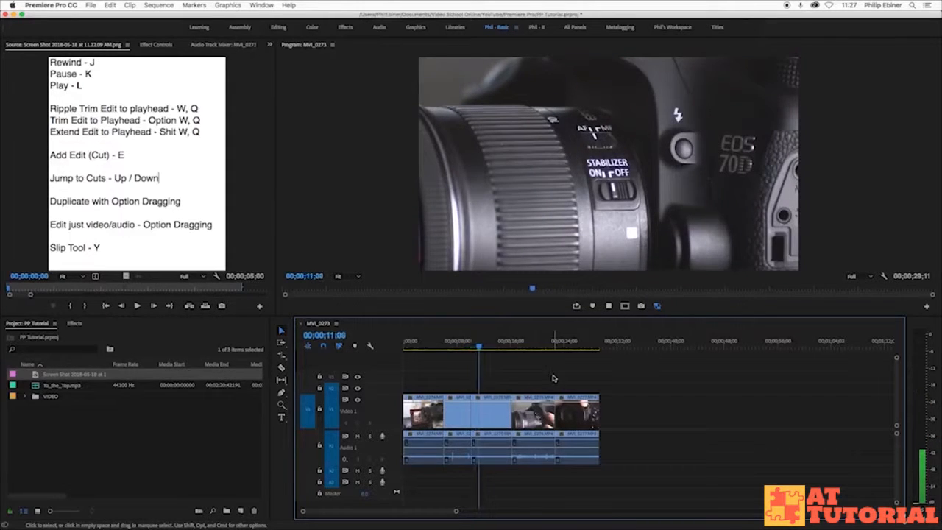
{"action": "key", "text": "space"}
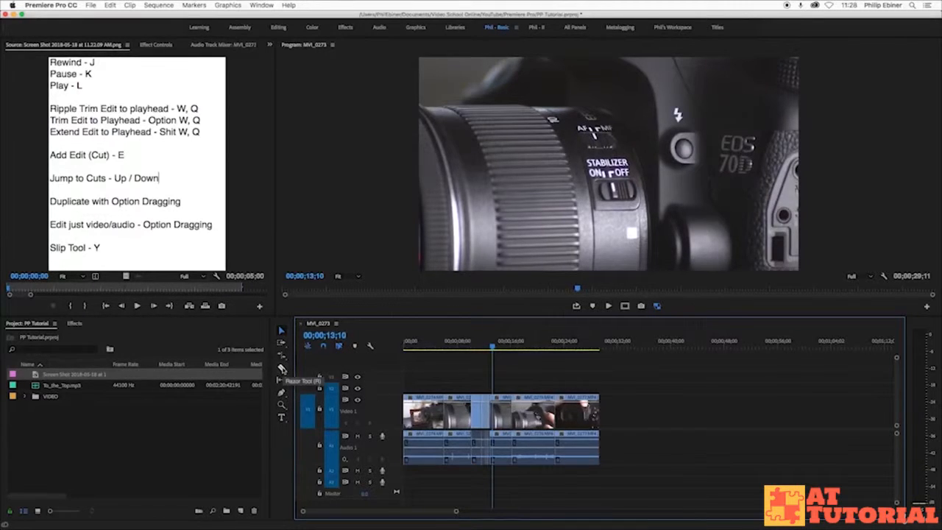
- Split the clip showing the raised camera flash at several points with the Razor tool, and place the playhead at 00;00;19;25
{"action": "left_click", "coordinate": [282, 368]}
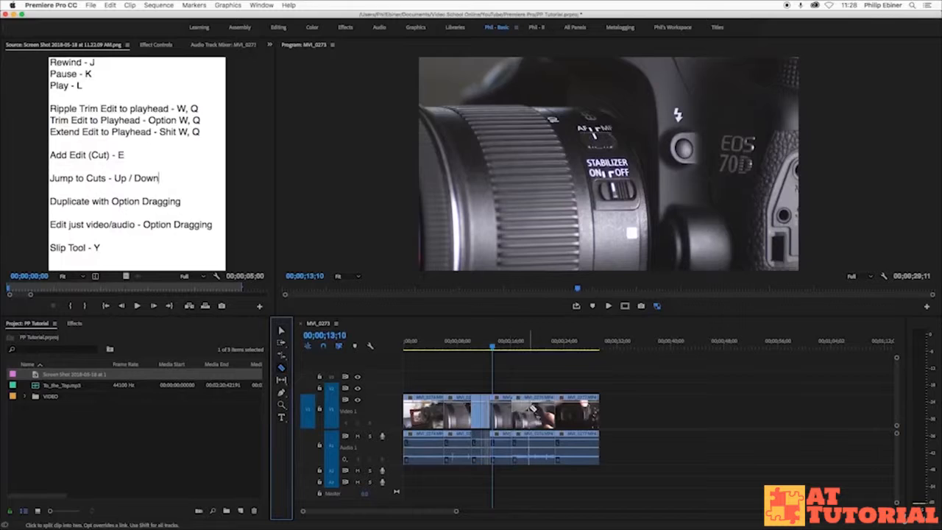
{"action": "left_click", "coordinate": [534, 412]}
{"action": "left_click", "coordinate": [535, 341]}
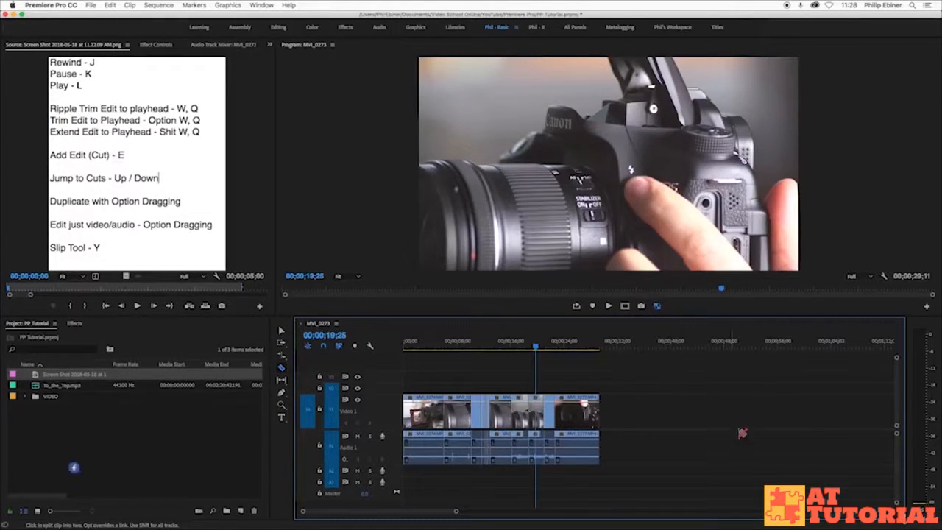
- Search the keyboard shortcuts for "add edit", and check which commands are assigned to the E key
{"action": "left_click", "coordinate": [65, 5]}
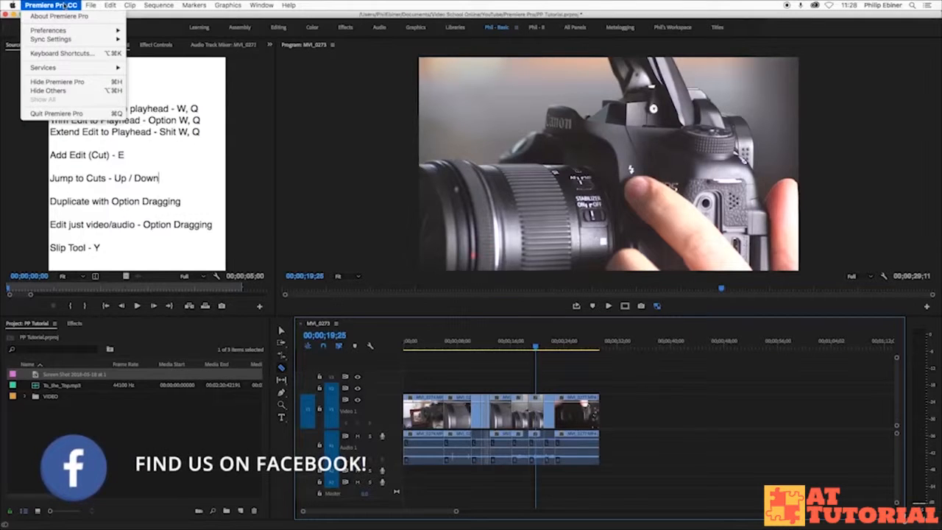
{"action": "left_click", "coordinate": [65, 54]}
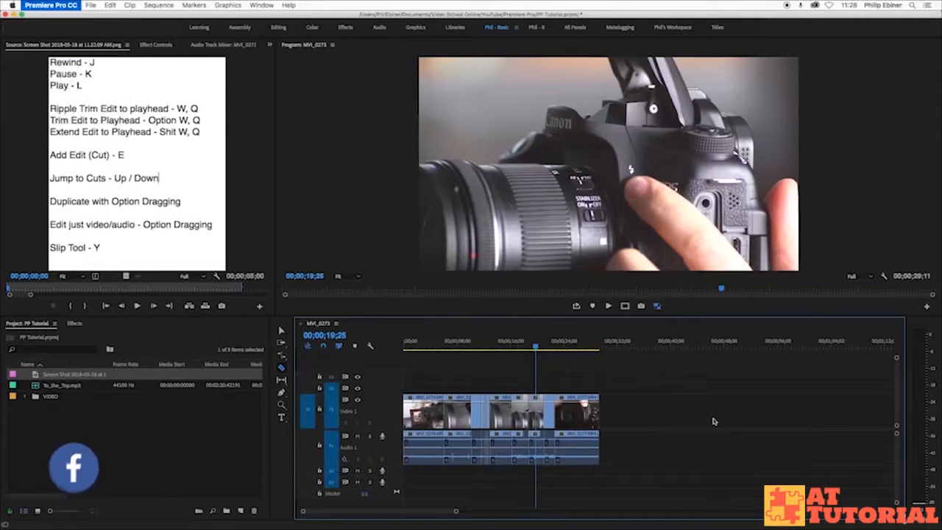
{"action": "left_click", "coordinate": [191, 324]}
{"action": "type", "text": "add edit"}
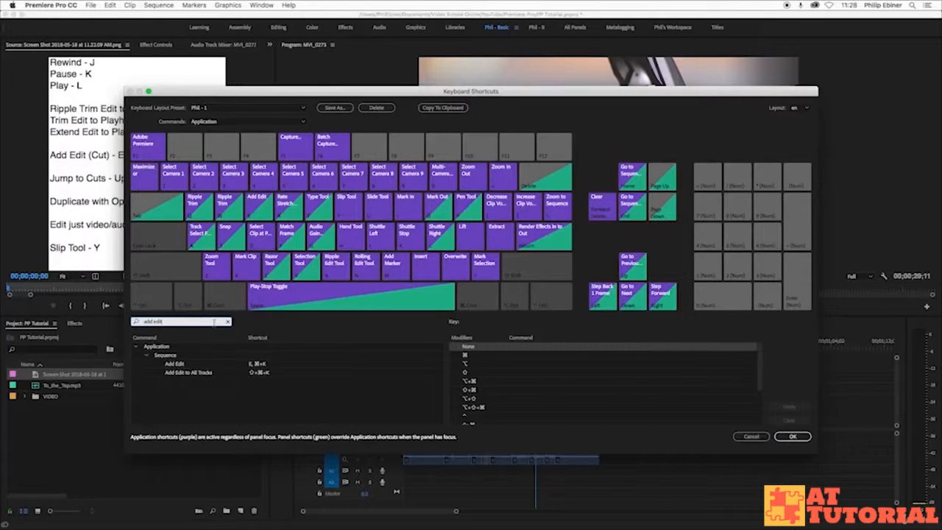
{"action": "left_click", "coordinate": [182, 365]}
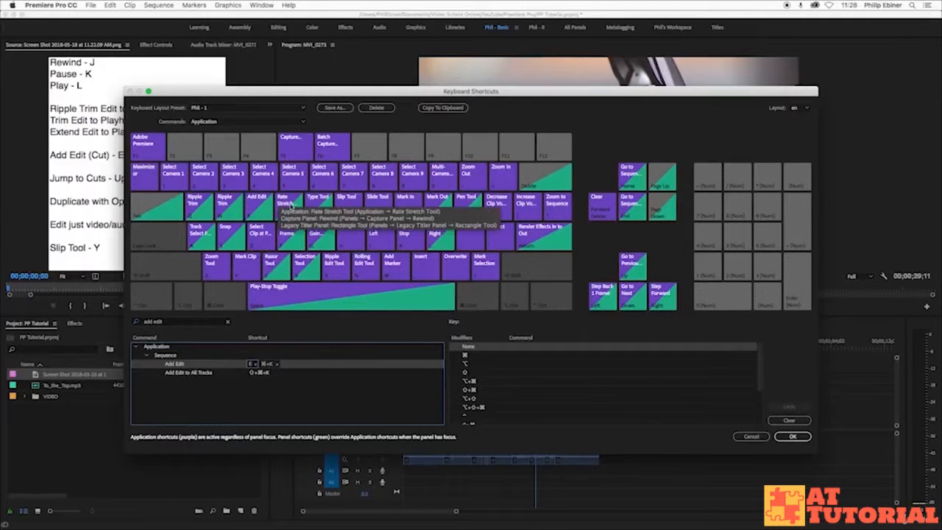
{"action": "left_click", "coordinate": [261, 207]}
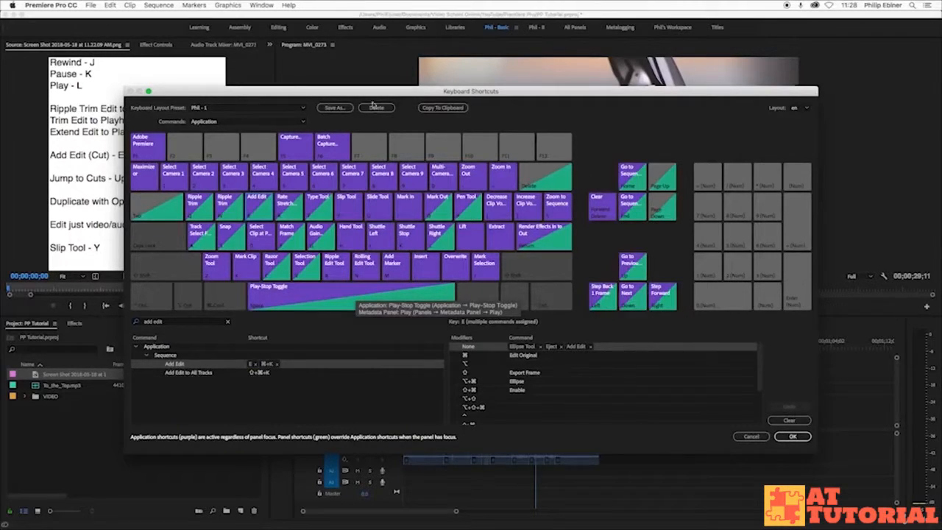
- Load the Adobe Premiere Pro Default shortcut preset, and assign the E key to Add Edit
{"action": "left_click", "coordinate": [257, 110]}
{"action": "left_click", "coordinate": [250, 118]}
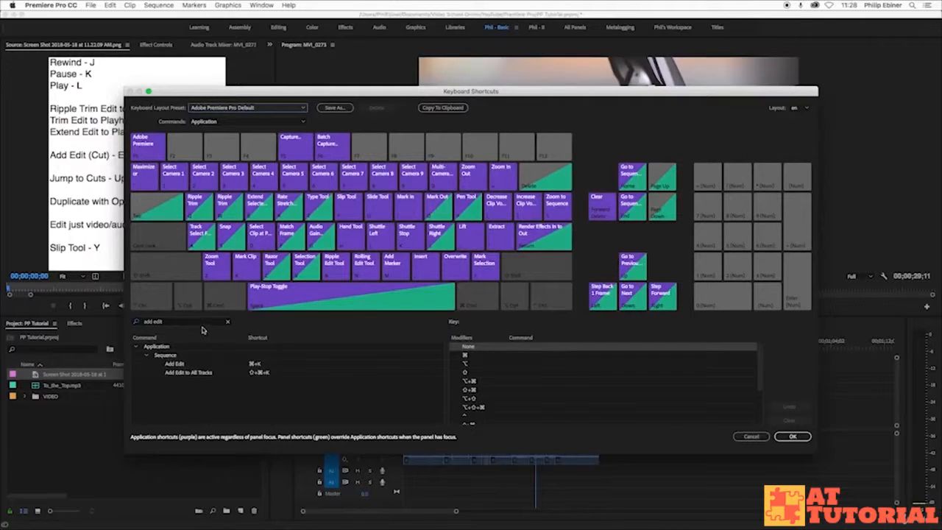
{"action": "left_click_drag", "start_coordinate": [179, 322], "coordinate": [122, 324]}
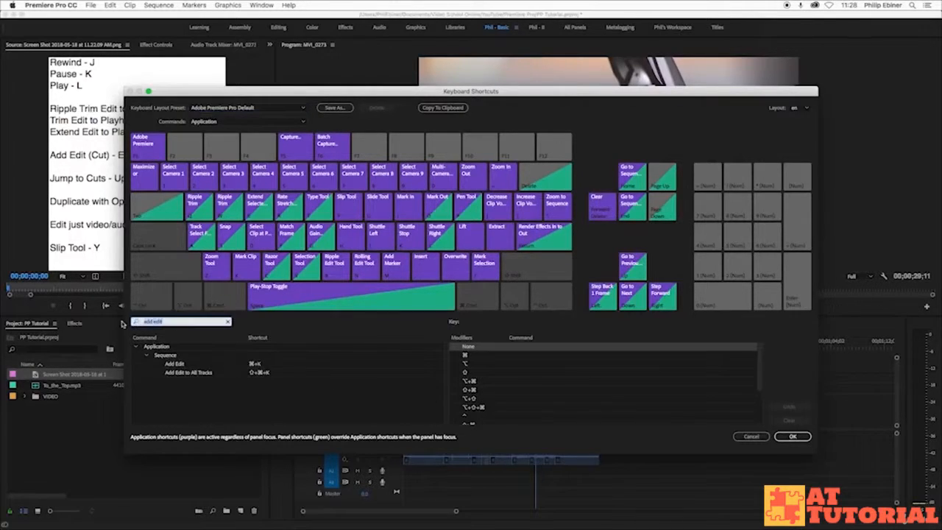
{"action": "left_click", "coordinate": [180, 365]}
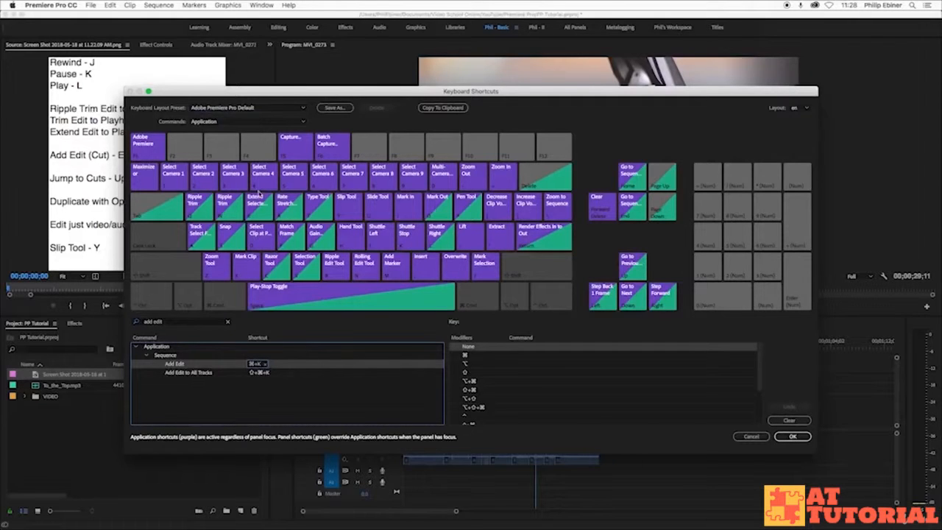
{"action": "left_click_drag", "start_coordinate": [258, 212], "coordinate": [258, 211]}
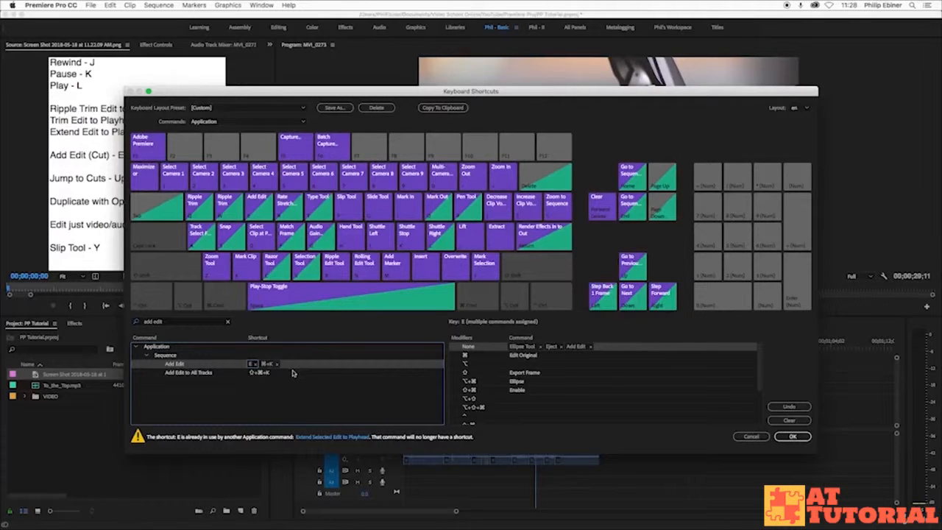
- Review the shortcut layouts for the modifier keys, and assign Option+E to Add Edit as an additional shortcut
{"action": "key", "text": "alt"}
{"action": "key", "text": "shift"}
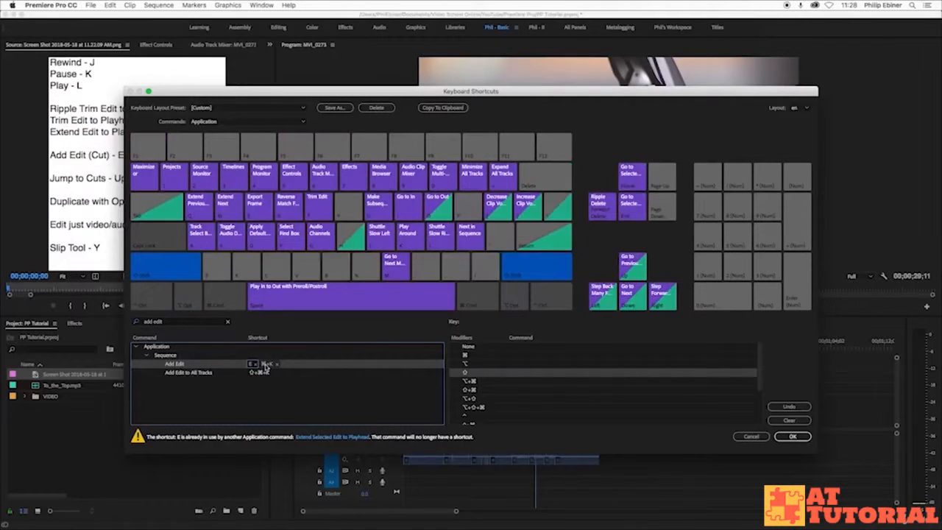
{"action": "key", "text": "super"}
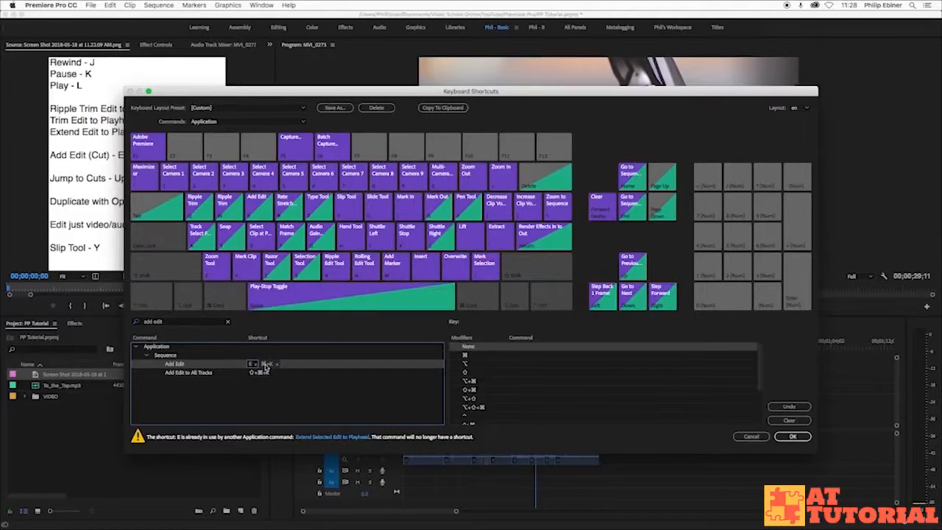
{"action": "key", "text": "alt"}
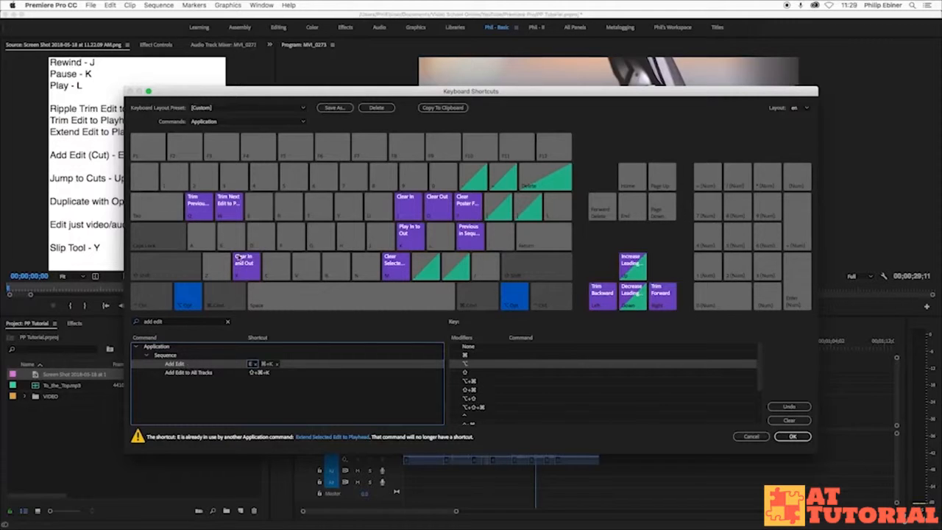
{"action": "key", "text": "alt"}
{"action": "left_click_drag", "start_coordinate": [198, 366], "coordinate": [254, 303]}
{"action": "left_click_drag", "start_coordinate": [246, 270], "coordinate": [263, 207]}
{"action": "key", "text": "alt"}
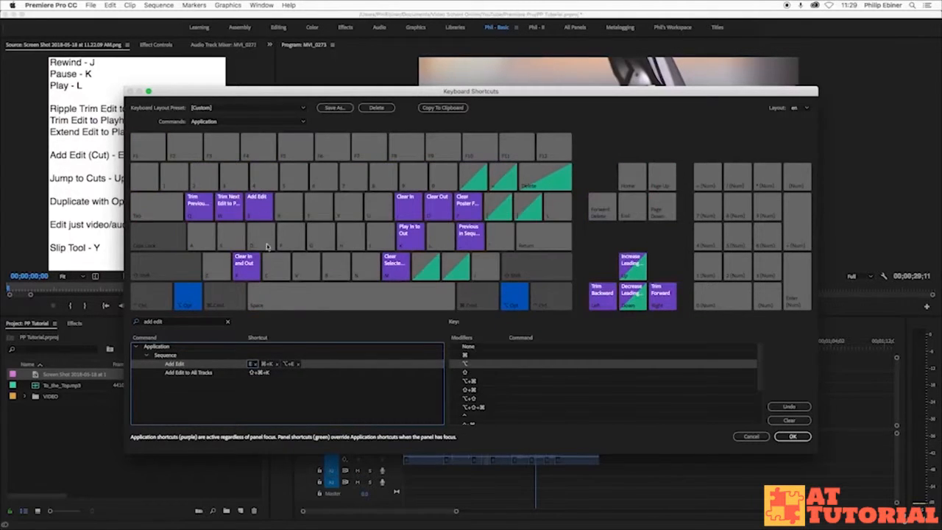
{"action": "key", "text": "alt"}
- Switch the keyboard layout back to the personal saved preset, and accept the shortcut settings
{"action": "left_click", "coordinate": [281, 110]}
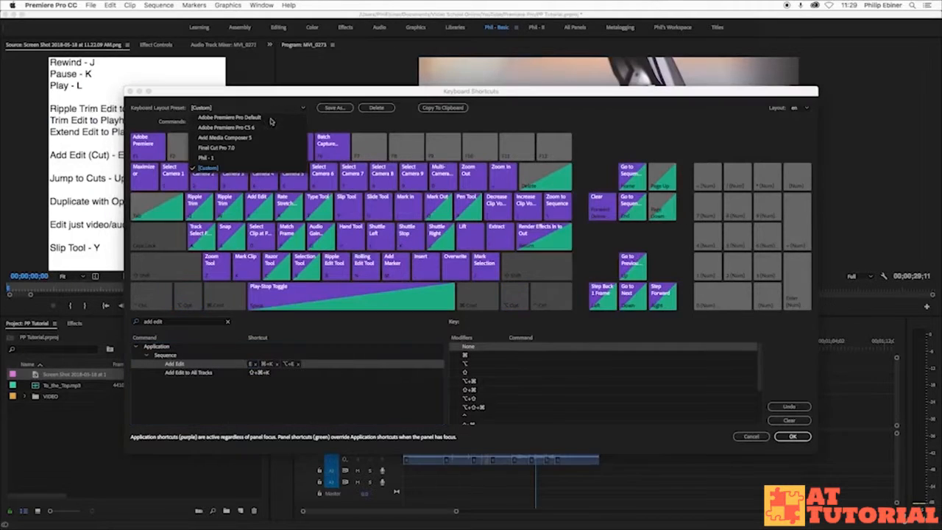
{"action": "left_click", "coordinate": [221, 158]}
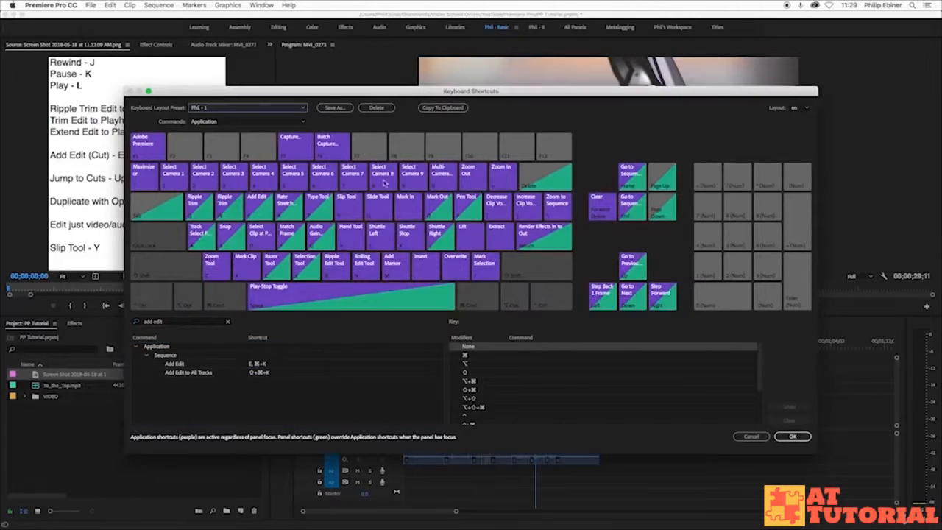
{"action": "left_click", "coordinate": [792, 436]}
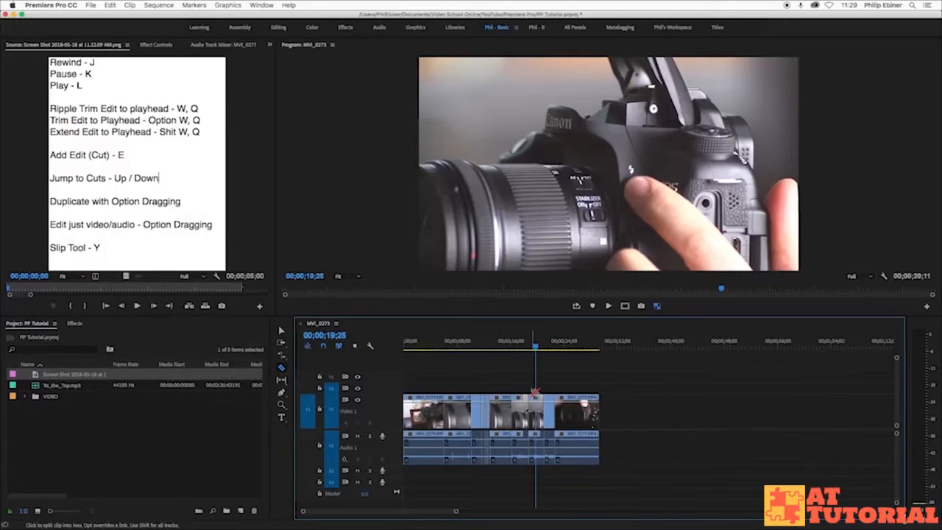
- Activate the Selection tool, and jump the playhead backward and forward between cuts, ending at the cut at 00;00;16;07
{"action": "key", "text": "v"}
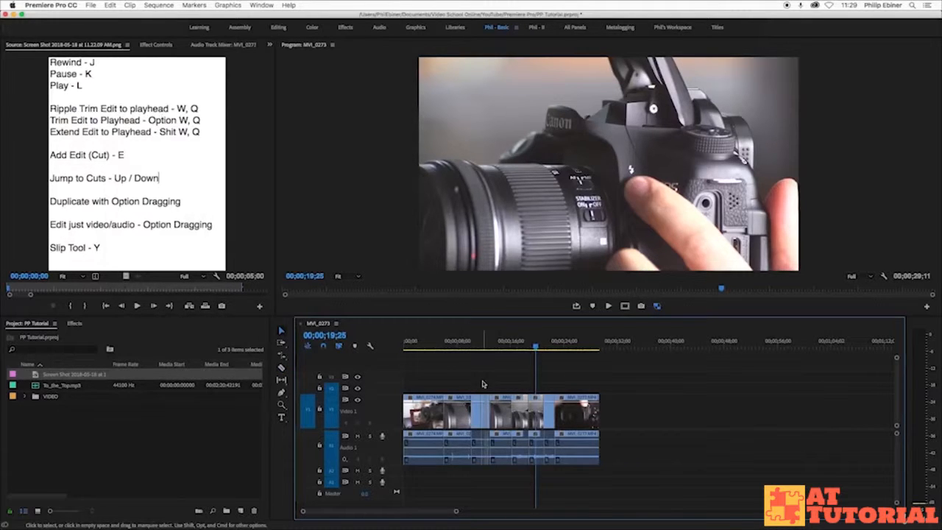
{"action": "key", "text": "backslash"}
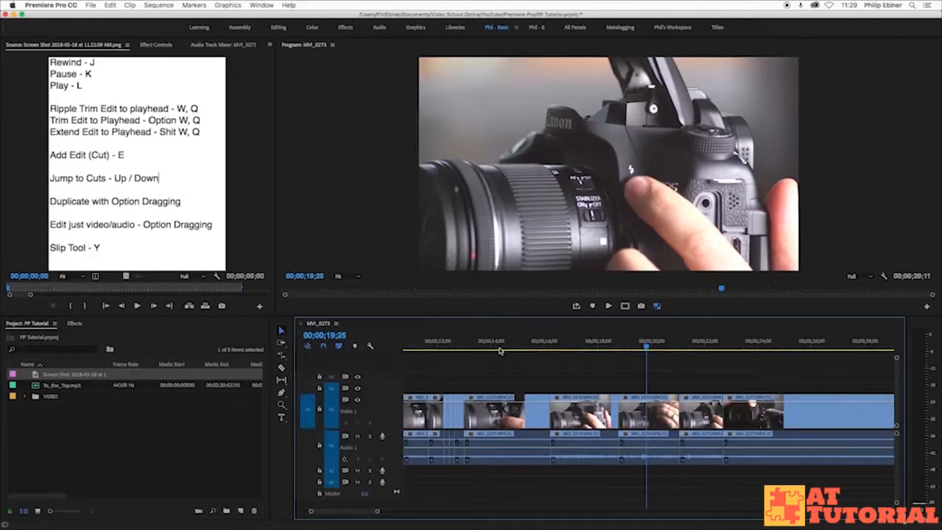
{"action": "key", "text": "Up"}
{"action": "key", "text": "Up"}
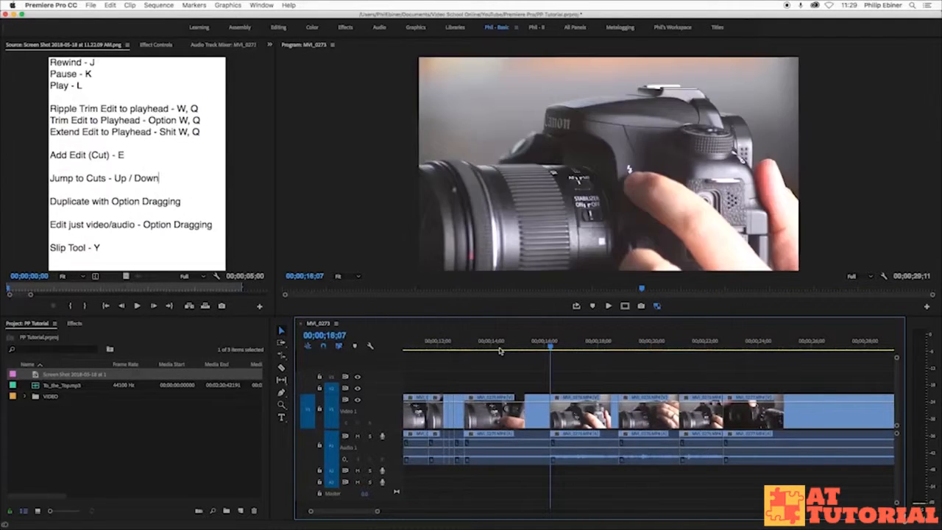
{"action": "left_click", "coordinate": [469, 349]}
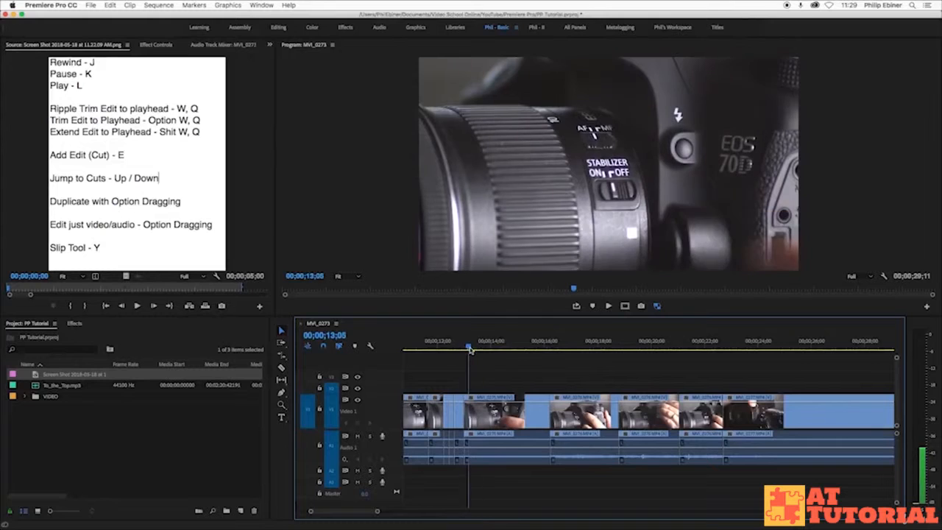
{"action": "left_click_drag", "start_coordinate": [469, 349], "coordinate": [473, 354]}
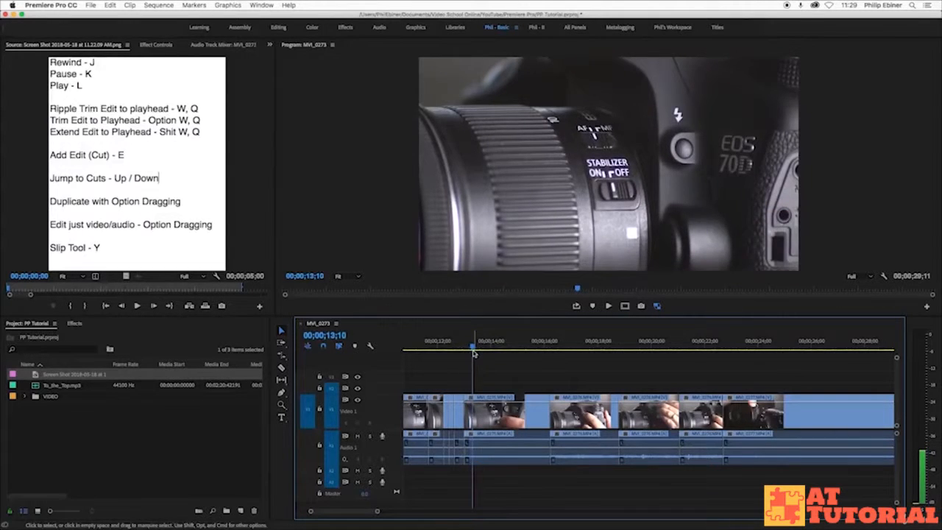
{"action": "key", "text": "Down"}
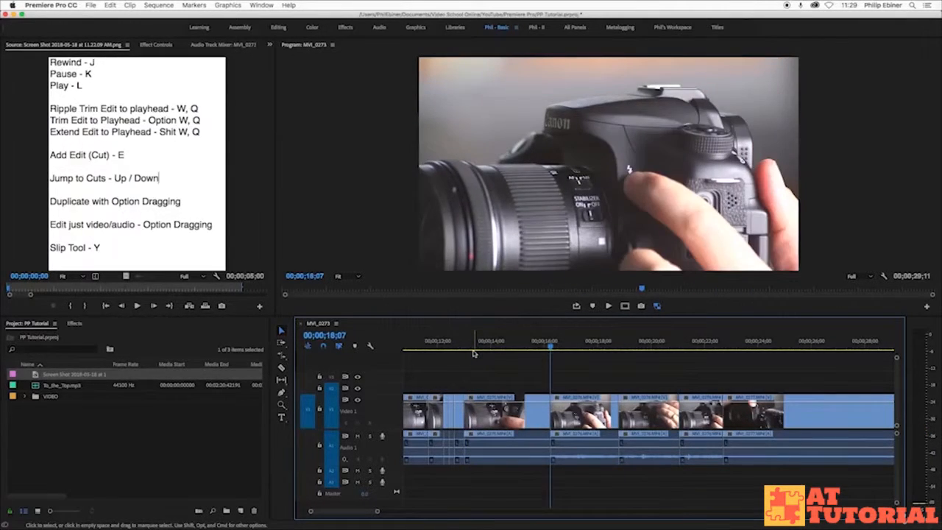
- Duplicate the last MVI_0277 clip with its audio, placing the copy further along the same tracks at about 39 seconds
{"action": "key", "text": "Down"}
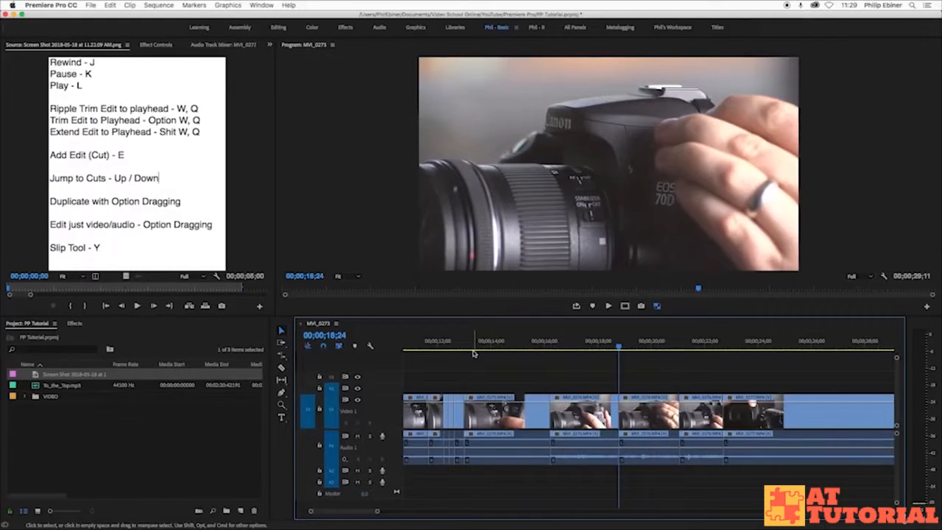
{"action": "key", "text": "minus"}
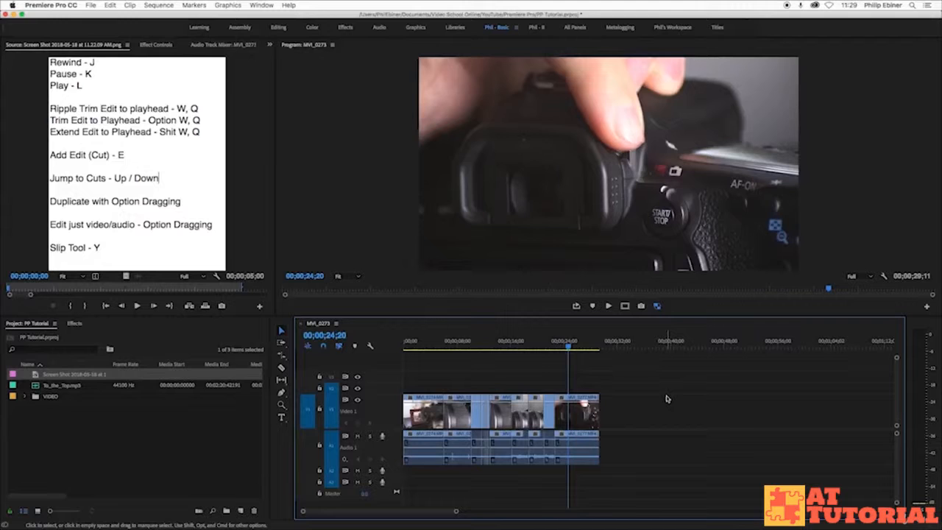
{"action": "left_click", "coordinate": [577, 416]}
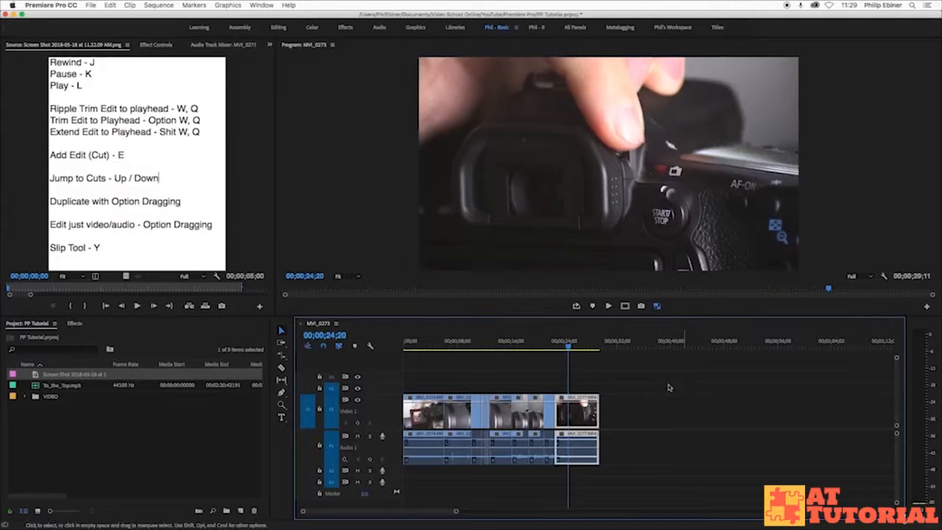
{"action": "left_click_drag", "start_coordinate": [578, 416], "coordinate": [692, 420]}
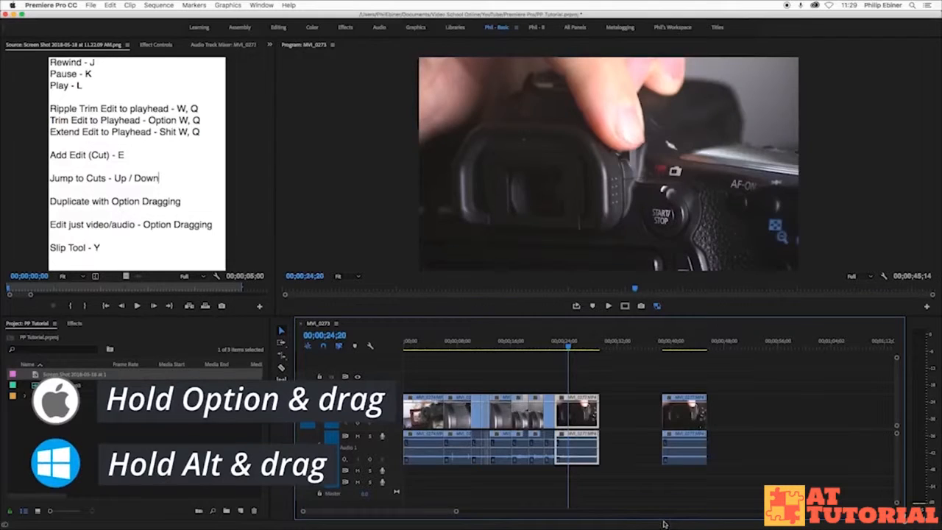
- Try out a copy of the clip at the playhead on track V2 with its audio on A2, and remove it
{"action": "left_click_drag", "start_coordinate": [586, 405], "coordinate": [637, 388]}
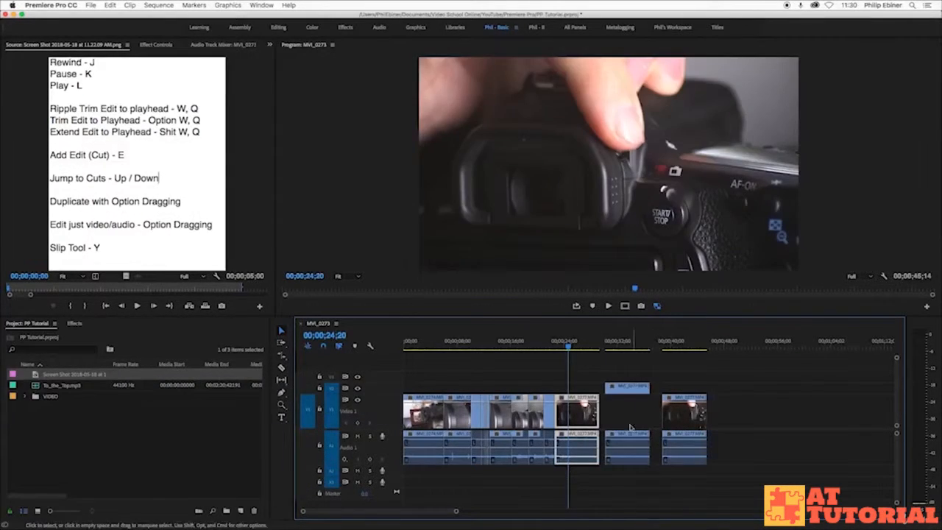
{"action": "left_click_drag", "start_coordinate": [629, 440], "coordinate": [631, 475]}
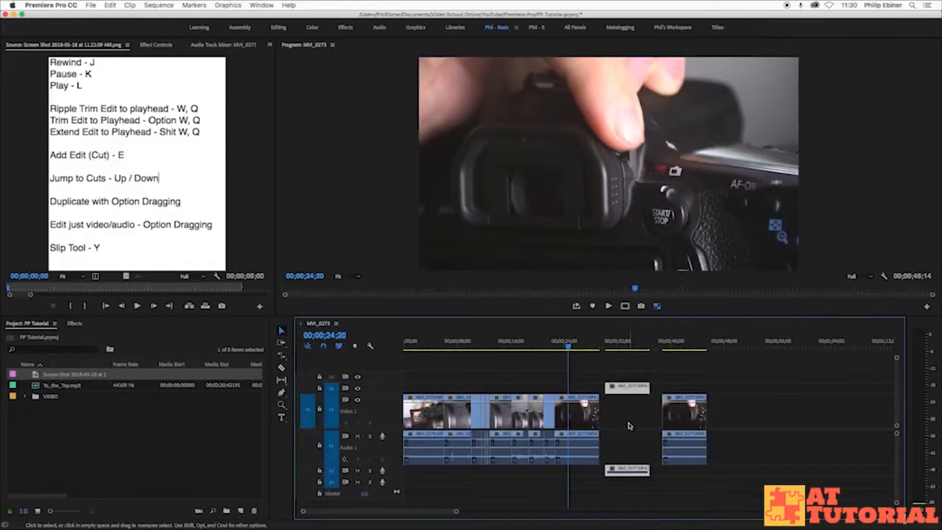
{"action": "left_click_drag", "start_coordinate": [629, 386], "coordinate": [591, 422]}
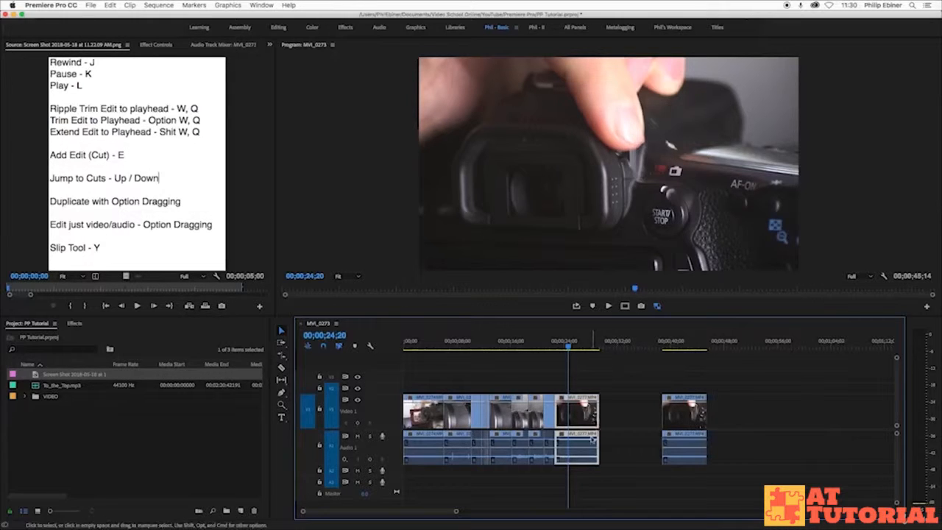
- Duplicate the clip at the playhead again, once with audio on A2 and once with video on V2, and delete each copy
{"action": "left_click_drag", "start_coordinate": [580, 443], "coordinate": [759, 467]}
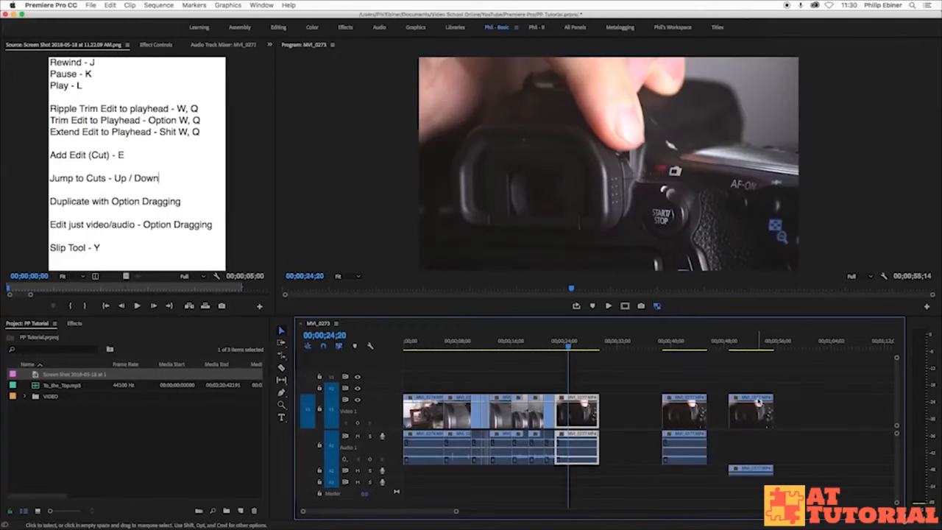
{"action": "key", "text": "Delete"}
{"action": "left_click", "coordinate": [577, 462]}
{"action": "left_click_drag", "start_coordinate": [581, 412], "coordinate": [635, 391]}
{"action": "key", "text": "Delete"}
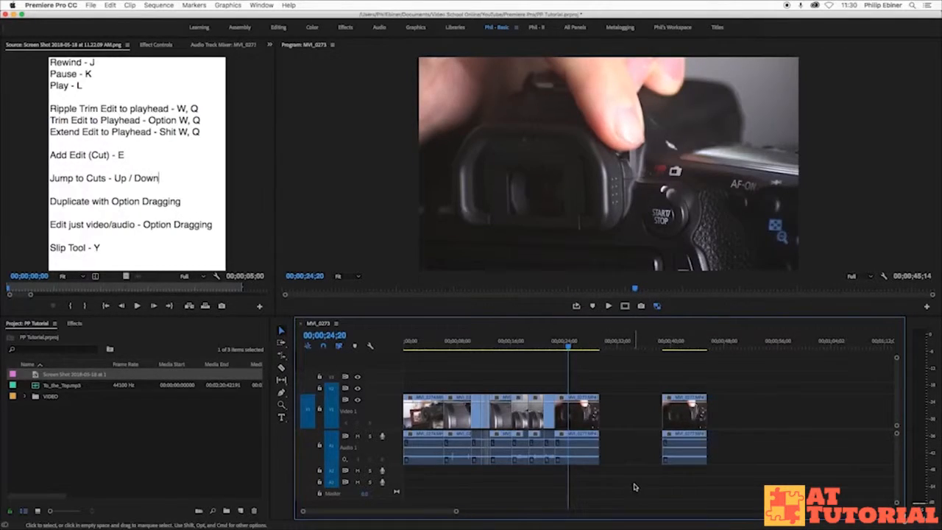
- Duplicate the clip at the playhead into the adjoining gap on V1, and delete the copy
{"action": "left_click", "coordinate": [586, 416]}
{"action": "left_click", "coordinate": [607, 422]}
{"action": "left_click_drag", "start_coordinate": [585, 420], "coordinate": [631, 414]}
{"action": "key", "text": "Delete"}
- Trim the video and audio end of the clip before the gap back to about 28 seconds
{"action": "left_click", "coordinate": [591, 421]}
{"action": "left_click", "coordinate": [622, 420]}
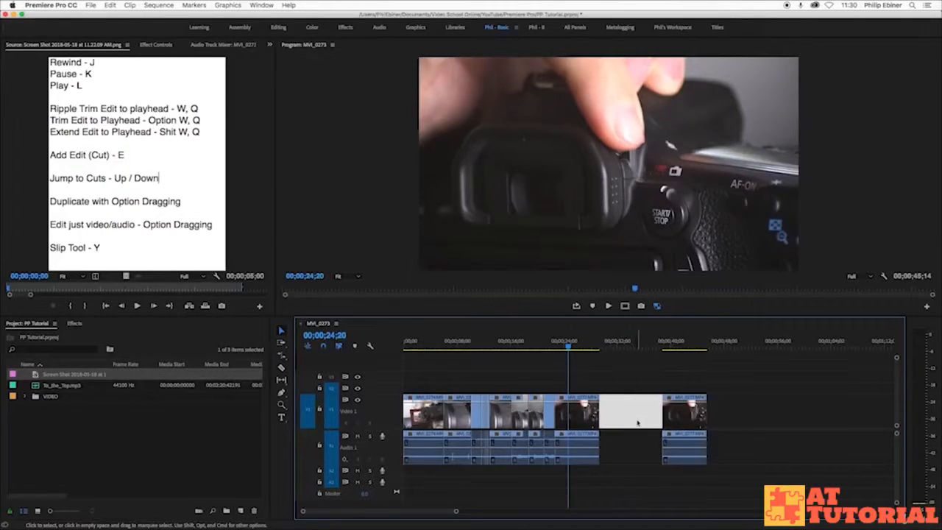
{"action": "key", "text": "="}
{"action": "key", "text": "="}
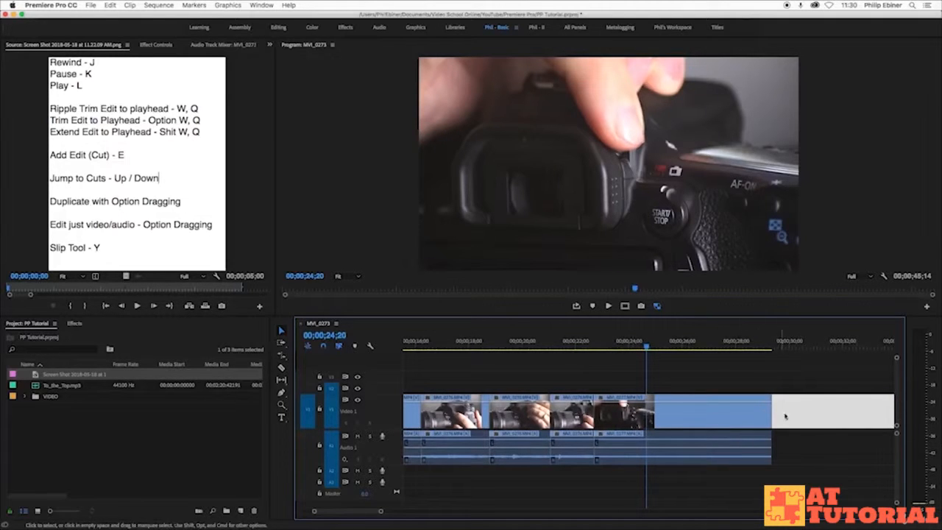
{"action": "key", "text": "Delete"}
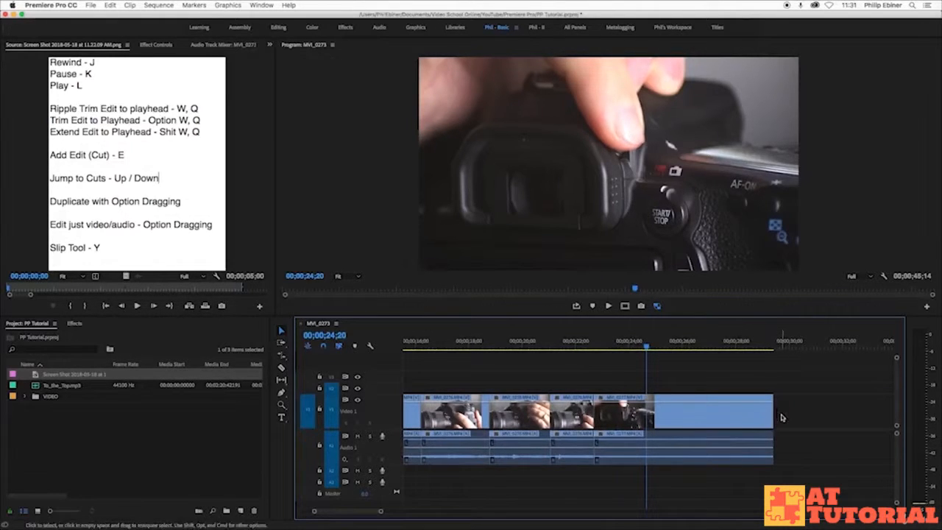
{"action": "left_click_drag", "start_coordinate": [773, 412], "coordinate": [746, 410]}
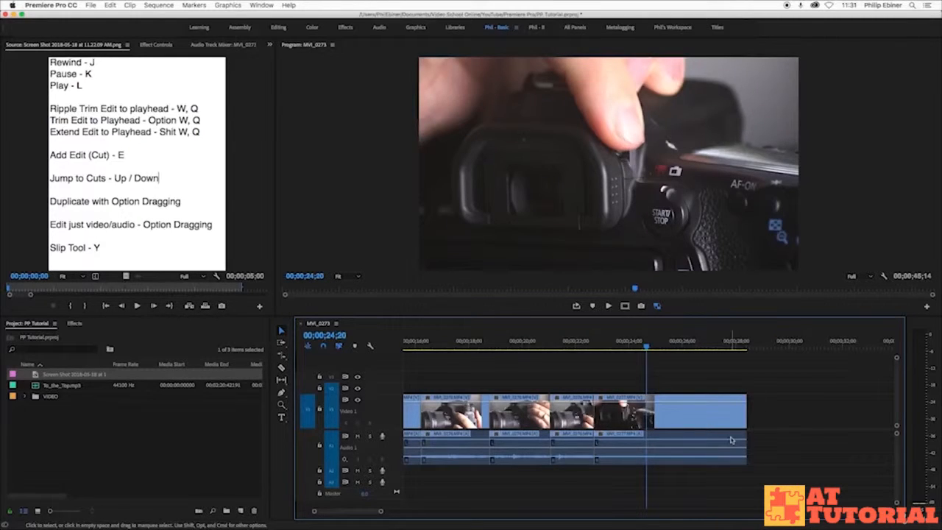
- Trim only the clip's video end to about 26 seconds, and only its audio end to about 25 seconds
{"action": "left_click", "coordinate": [759, 415]}
{"action": "left_click", "coordinate": [752, 414]}
{"action": "left_click", "coordinate": [783, 414]}
{"action": "left_click_drag", "start_coordinate": [749, 413], "coordinate": [687, 404]}
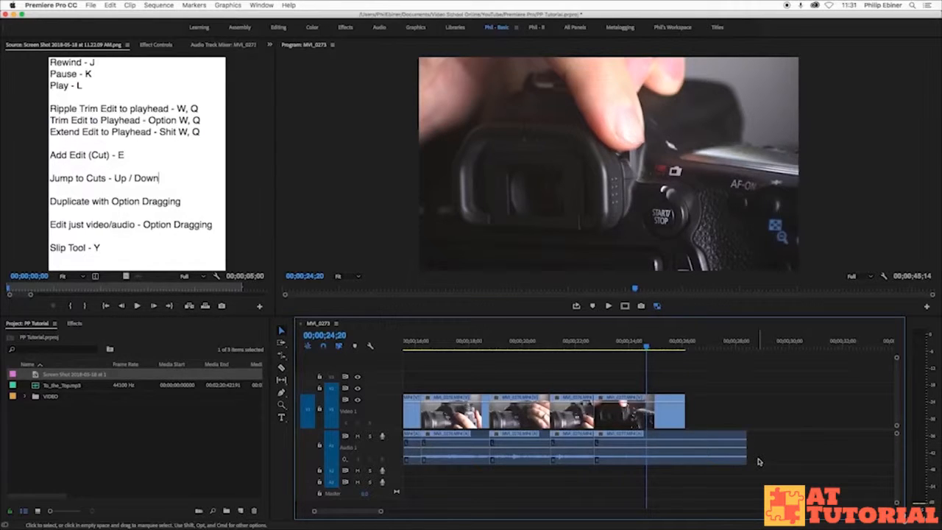
{"action": "left_click_drag", "start_coordinate": [741, 443], "coordinate": [655, 442]}
- Close the gap before the copied clip so its audio starts at about 25 seconds and its video at about 26 seconds
{"action": "left_click", "coordinate": [701, 412]}
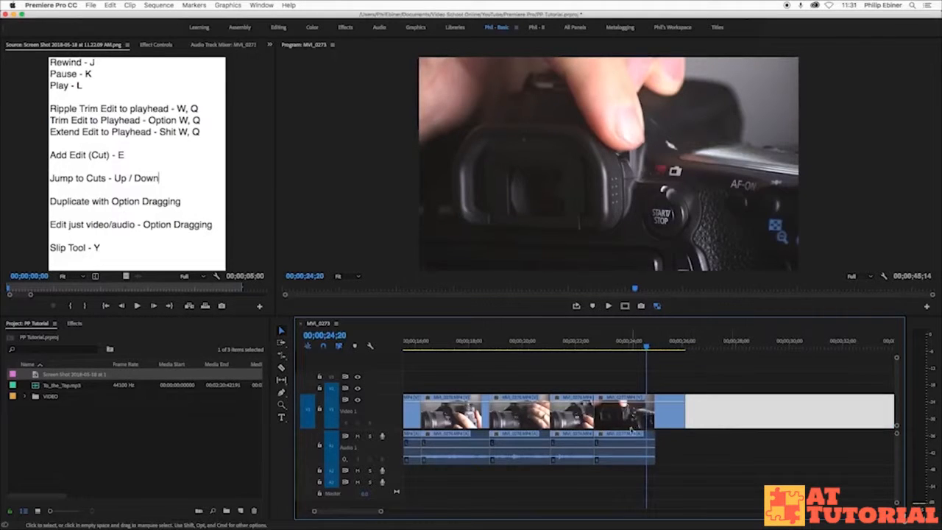
{"action": "left_click", "coordinate": [708, 448]}
{"action": "key", "text": "minus"}
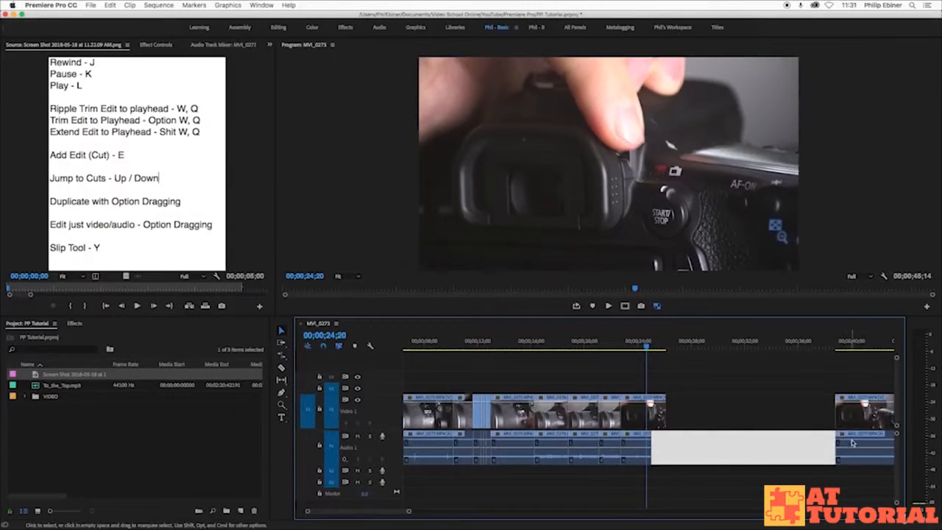
{"action": "key", "text": "Delete"}
{"action": "left_click_drag", "start_coordinate": [720, 420], "coordinate": [667, 410]}
{"action": "left_click", "coordinate": [685, 388]}
- Play the timeline up to 00;00;25;16, and check the staggered audio and video starts of the copied clip
{"action": "key", "text": "space"}
{"action": "key", "text": "space"}
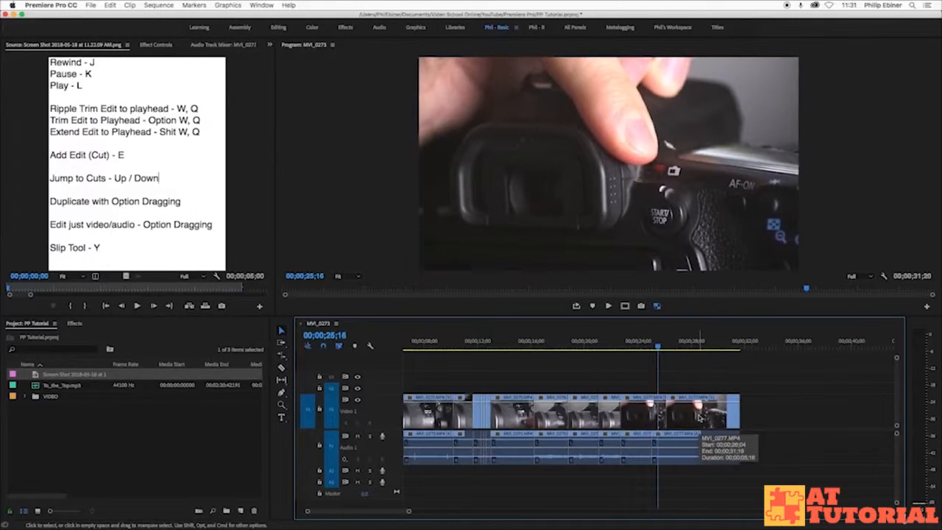
{"action": "left_click", "coordinate": [693, 428]}
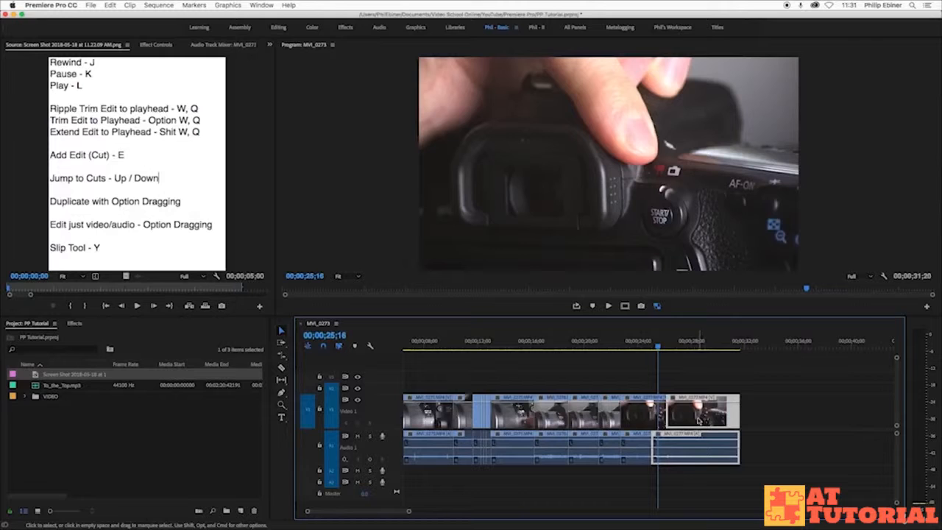
{"action": "left_click", "coordinate": [712, 364]}
- Activate the Slip tool, and try slipping the content of the first clip with the playhead at 00;00;02;26
{"action": "left_click_drag", "start_coordinate": [477, 346], "coordinate": [336, 372]}
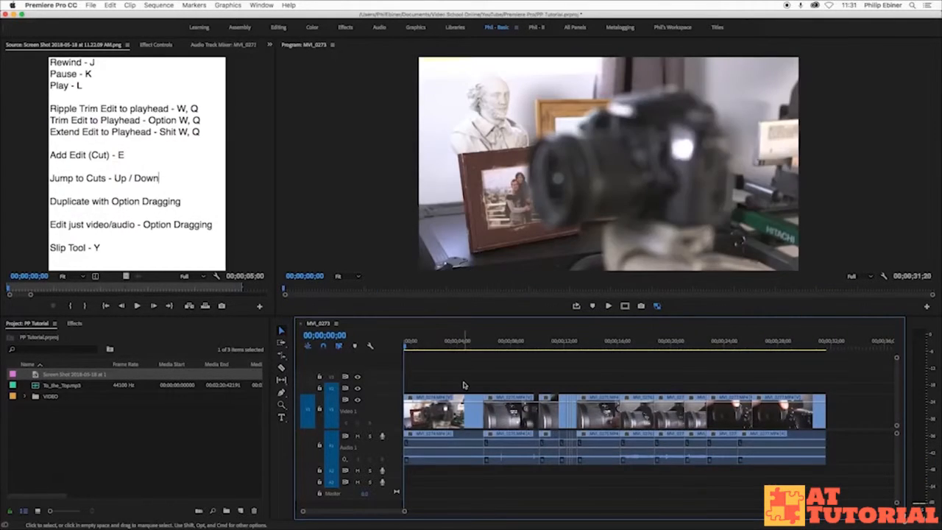
{"action": "key", "text": "="}
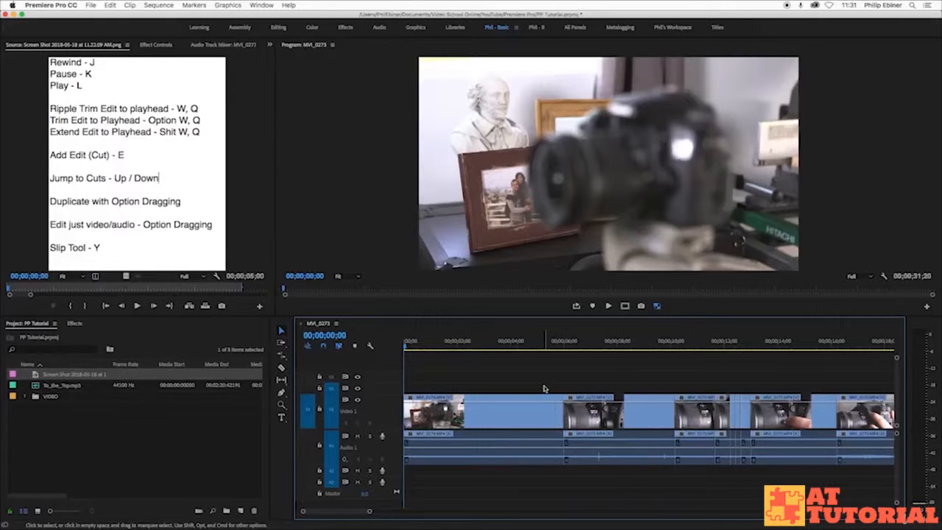
{"action": "key", "text": "Down"}
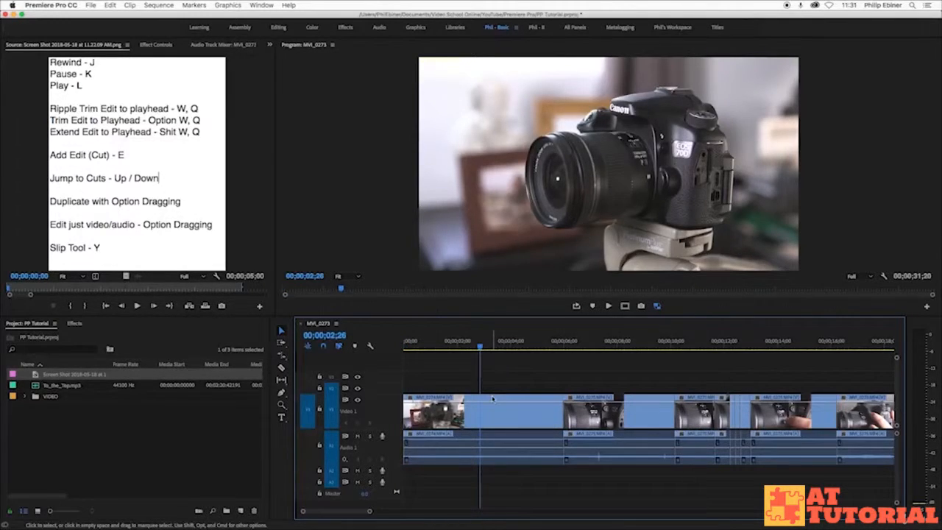
{"action": "left_click", "coordinate": [280, 378]}
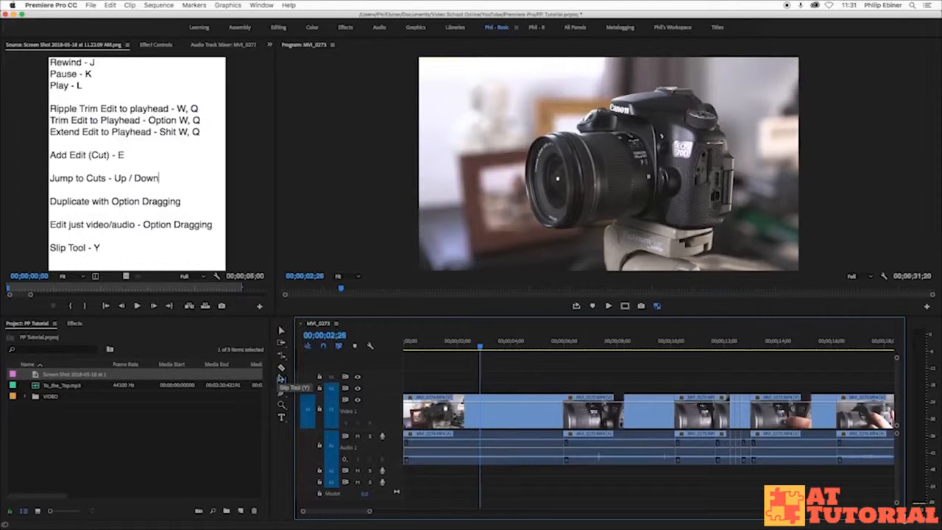
{"action": "left_click_drag", "start_coordinate": [471, 412], "coordinate": [362, 416]}
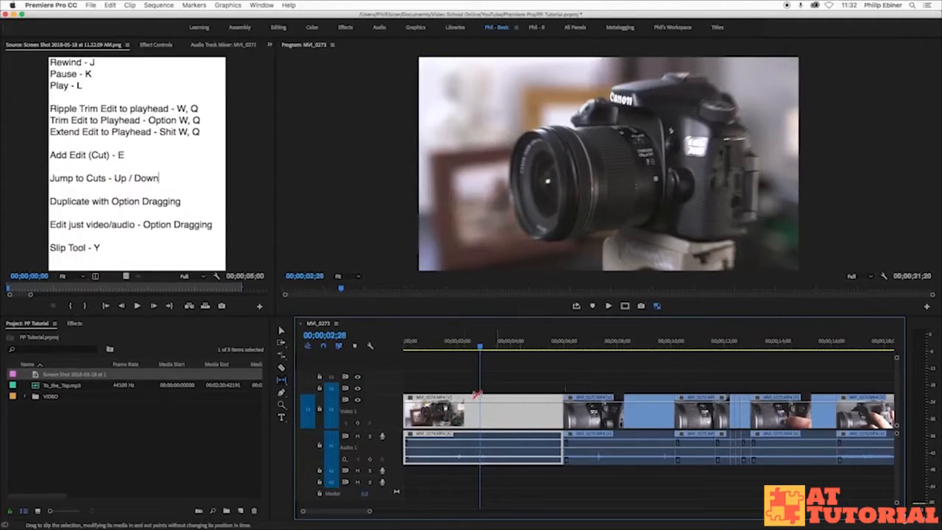
- Play the first clip from its beginning to about 2 seconds
{"action": "key", "text": "Up"}
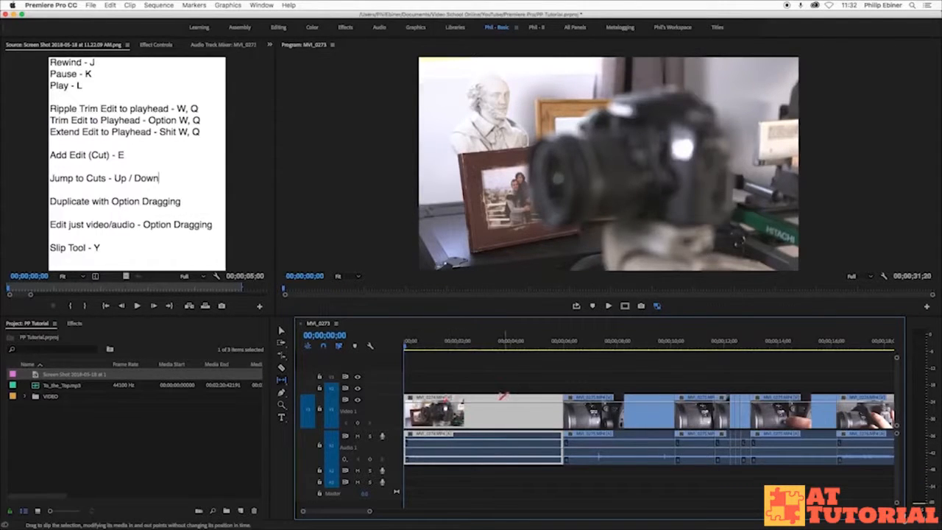
{"action": "key", "text": "space"}
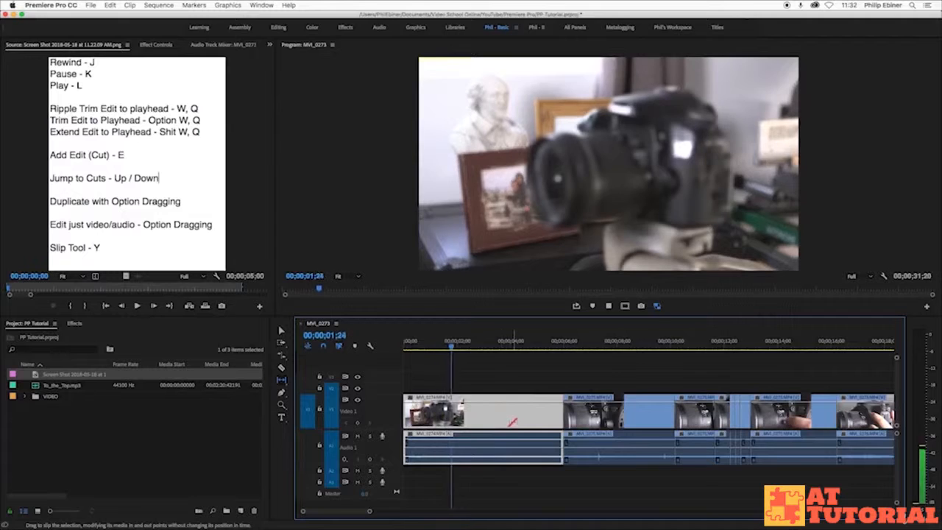
{"action": "key", "text": "space"}
- Slip the first clip's content by -00;00;14;07, and play the result from the start to 00;00;03;08 with the Selection tool active again
{"action": "left_click_drag", "start_coordinate": [532, 415], "coordinate": [152, 441]}
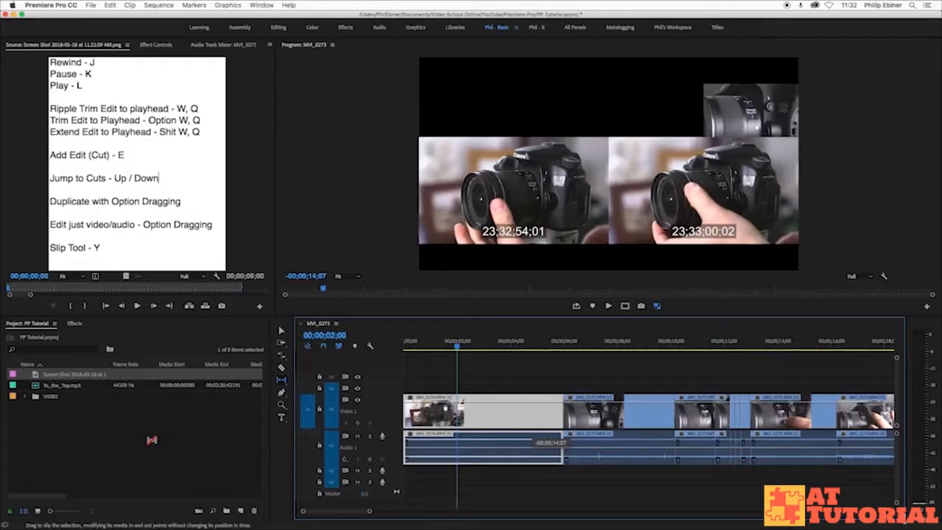
{"action": "left_click_drag", "start_coordinate": [152, 440], "coordinate": [153, 440]}
{"action": "left_click_drag", "start_coordinate": [448, 343], "coordinate": [294, 362]}
{"action": "key", "text": "space"}
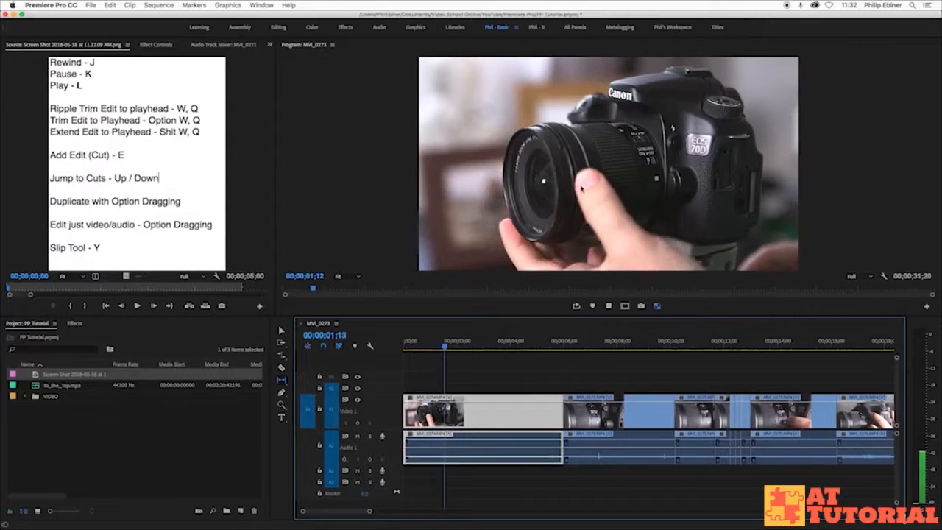
{"action": "key", "text": "v"}
{"action": "left_click", "coordinate": [526, 379]}
{"action": "key", "text": "space"}
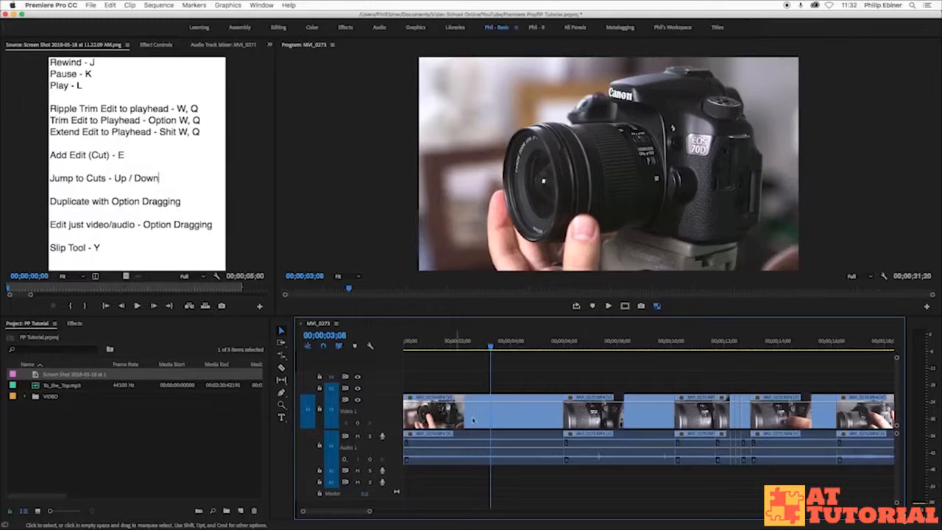
- Move all clips about 00;00;05;20 later, extend the first clip's start back into the gap, and trim its end
{"action": "left_click_drag", "start_coordinate": [547, 385], "coordinate": [719, 513]}
{"action": "key", "text": "super+a"}
{"action": "left_click_drag", "start_coordinate": [488, 427], "coordinate": [639, 431]}
{"action": "left_click", "coordinate": [541, 412]}
{"action": "left_click_drag", "start_coordinate": [557, 412], "coordinate": [422, 411]}
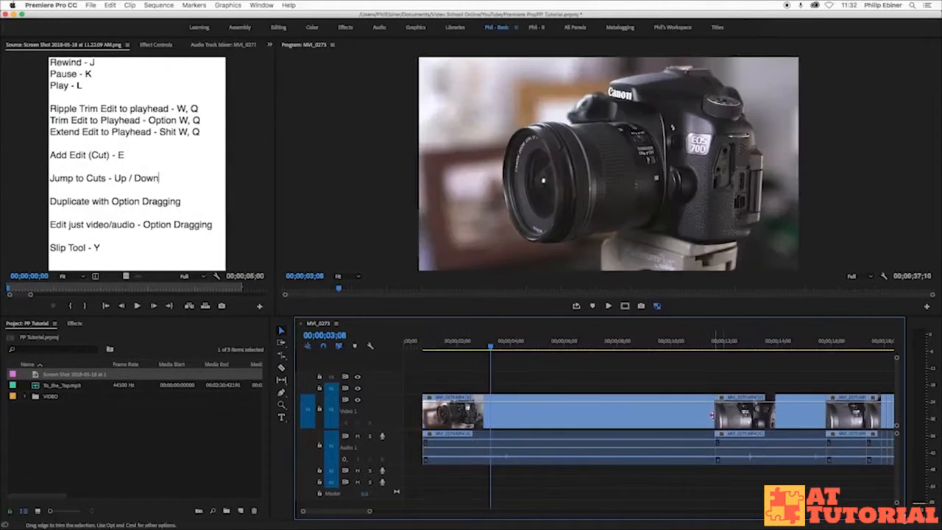
{"action": "left_click_drag", "start_coordinate": [712, 416], "coordinate": [639, 414]}
- Undo the two trims on the first clip, and delete the gap at the start of the timeline
{"action": "key", "text": "super+z"}
{"action": "key", "text": "super+z"}
{"action": "left_click", "coordinate": [449, 423]}
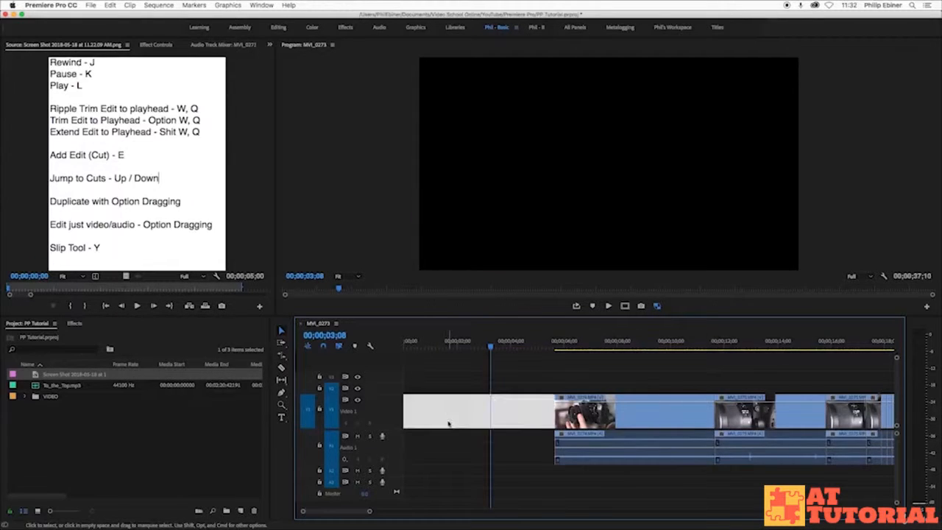
{"action": "key", "text": "Delete"}
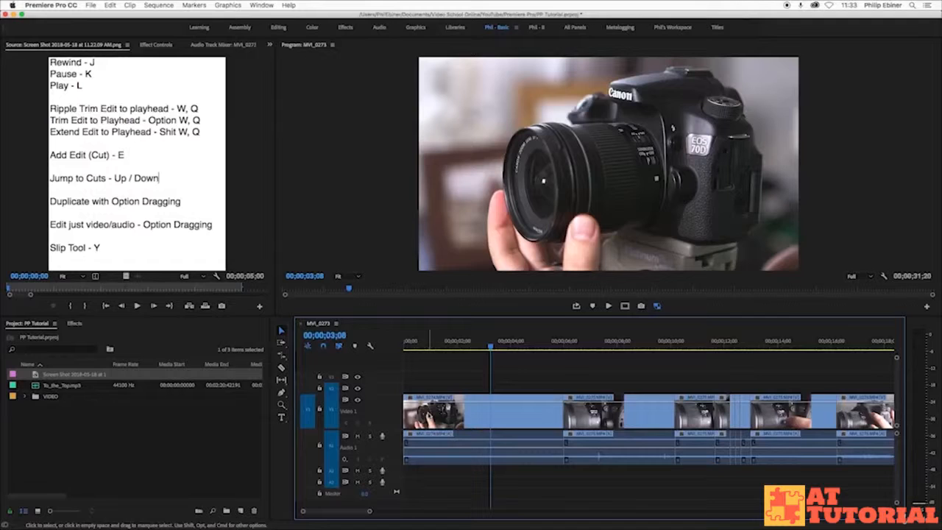
- Add an edit to the first clip at 00;00;03;08, and select the segment after the cut
{"action": "key", "text": "e"}
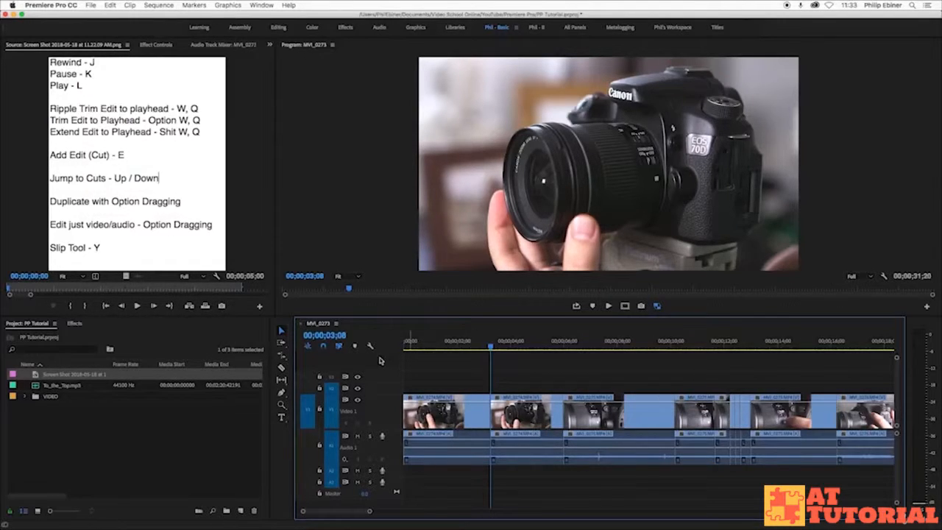
{"action": "left_click_drag", "start_coordinate": [545, 374], "coordinate": [537, 470]}
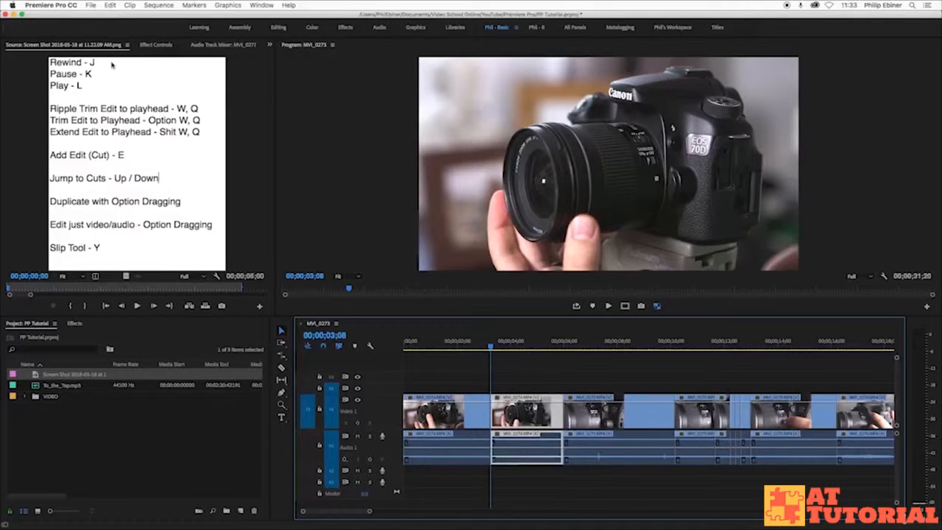